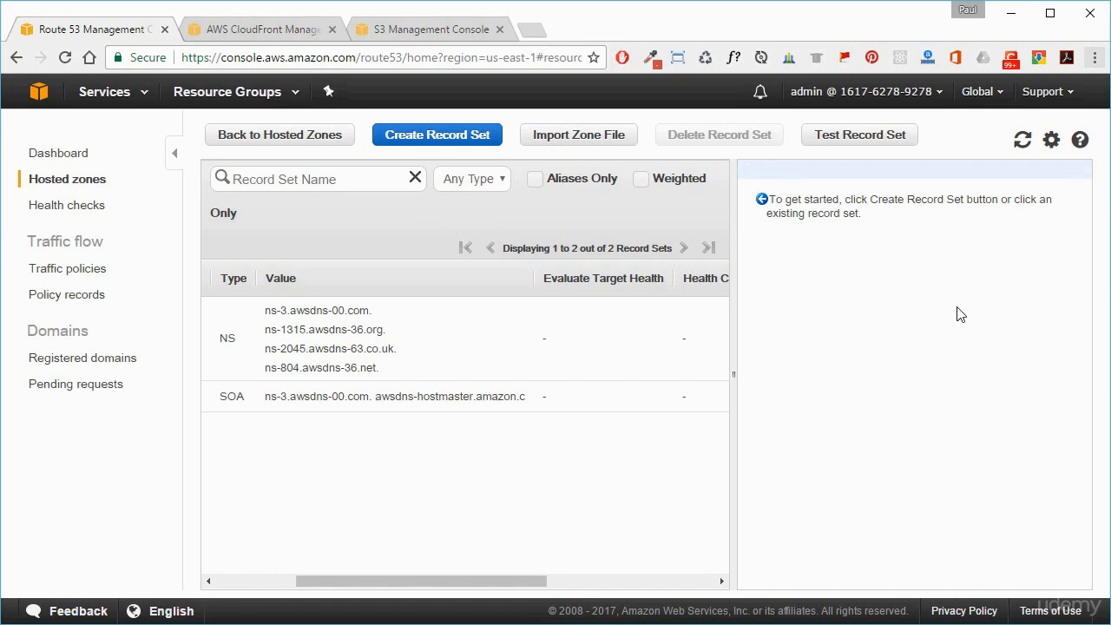
Step: Open the CloudFront distribution's domain name, d16s7vgekwok4s.cloudfront.net, in a new browser tab to test the site
click(268, 31)
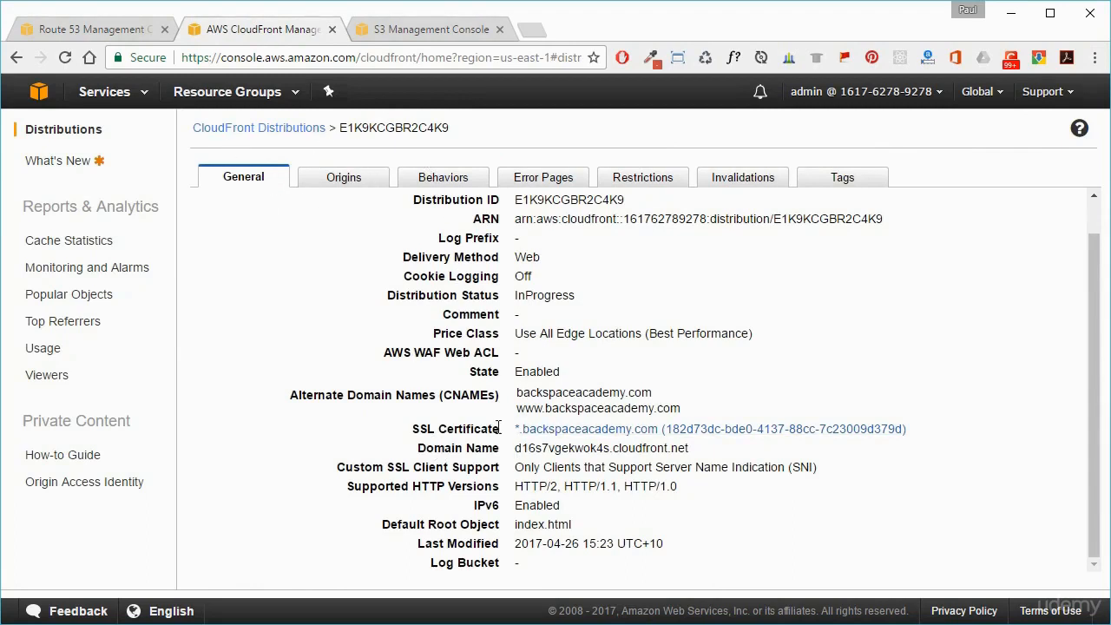
drag(417, 448, 668, 446)
click(707, 457)
triple_click(694, 448)
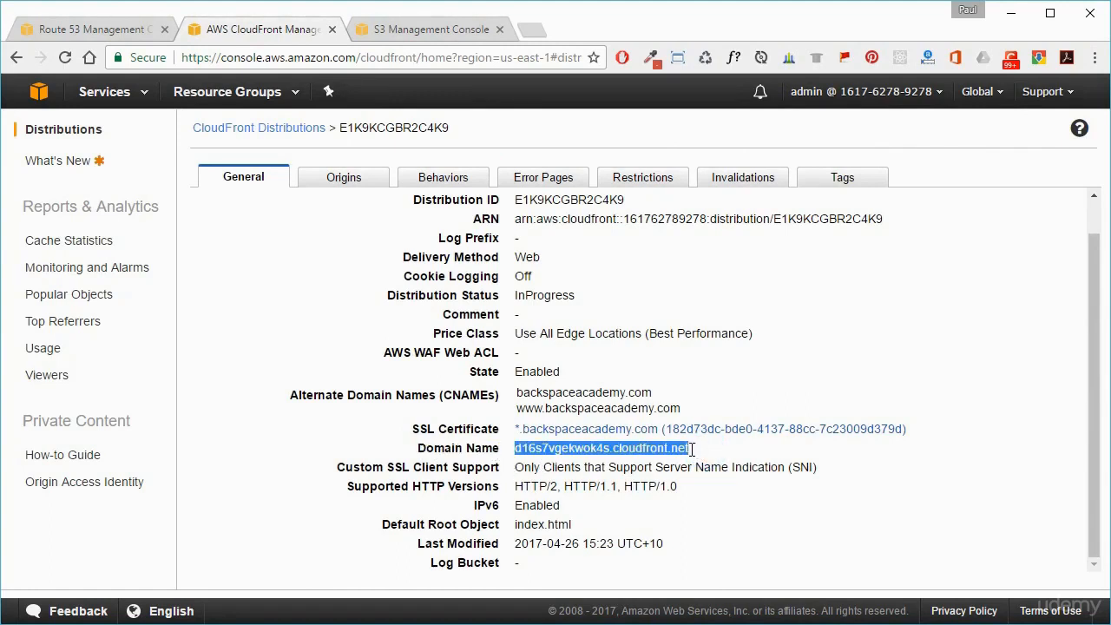
right_click(692, 449)
click(740, 484)
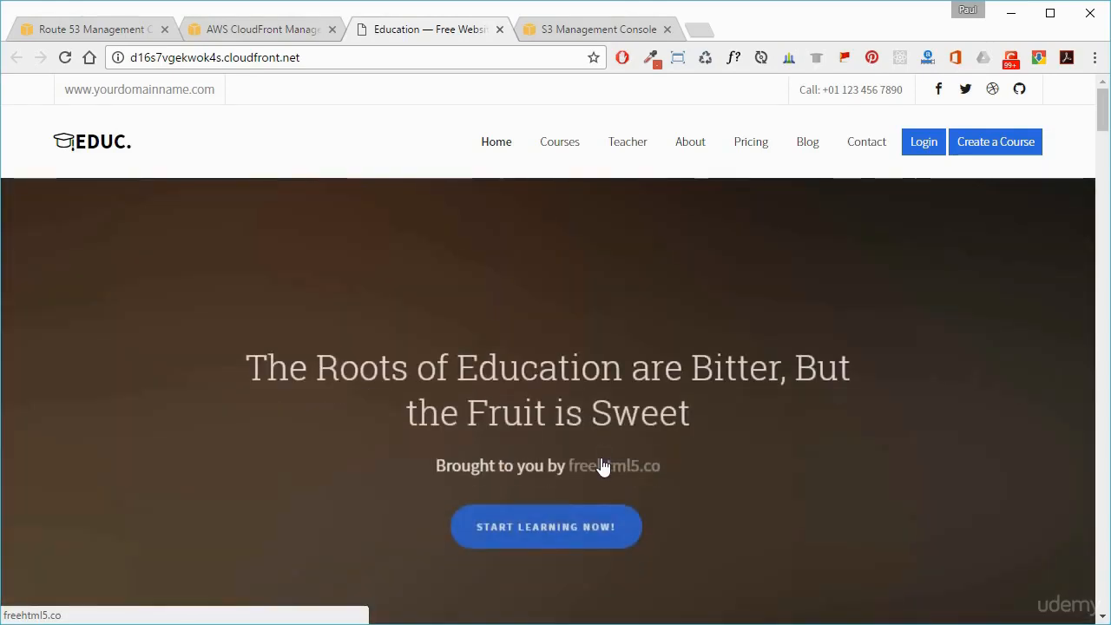
click(597, 33)
scroll(612, 289, up, 5)
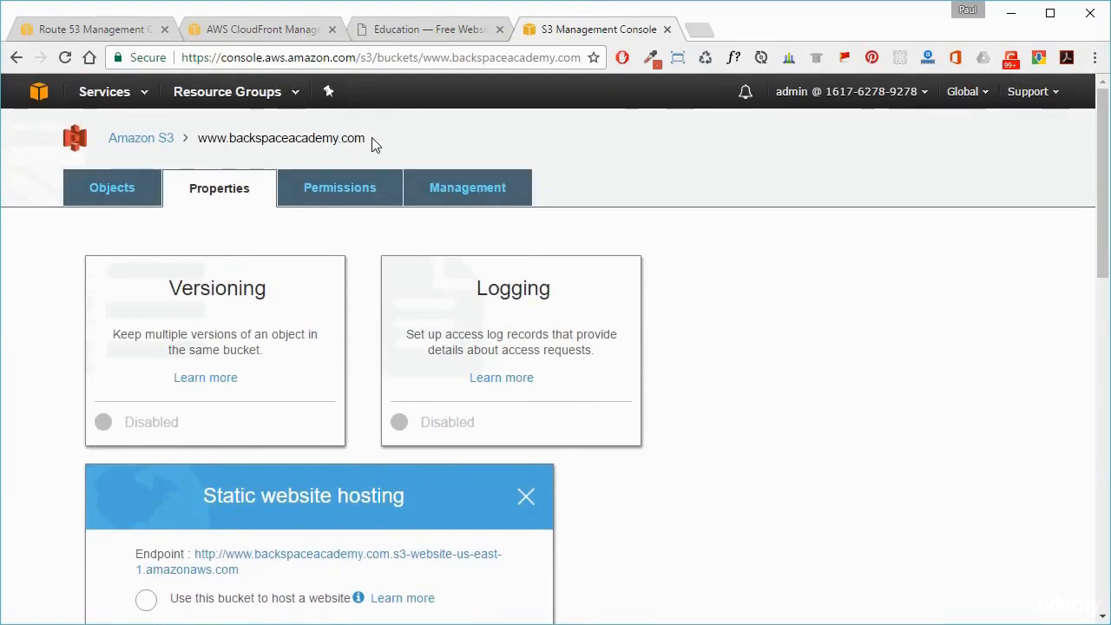
mouse_move(371, 137)
mouse_down()
mouse_move(288, 149)
mouse_move(358, 139)
mouse_up()
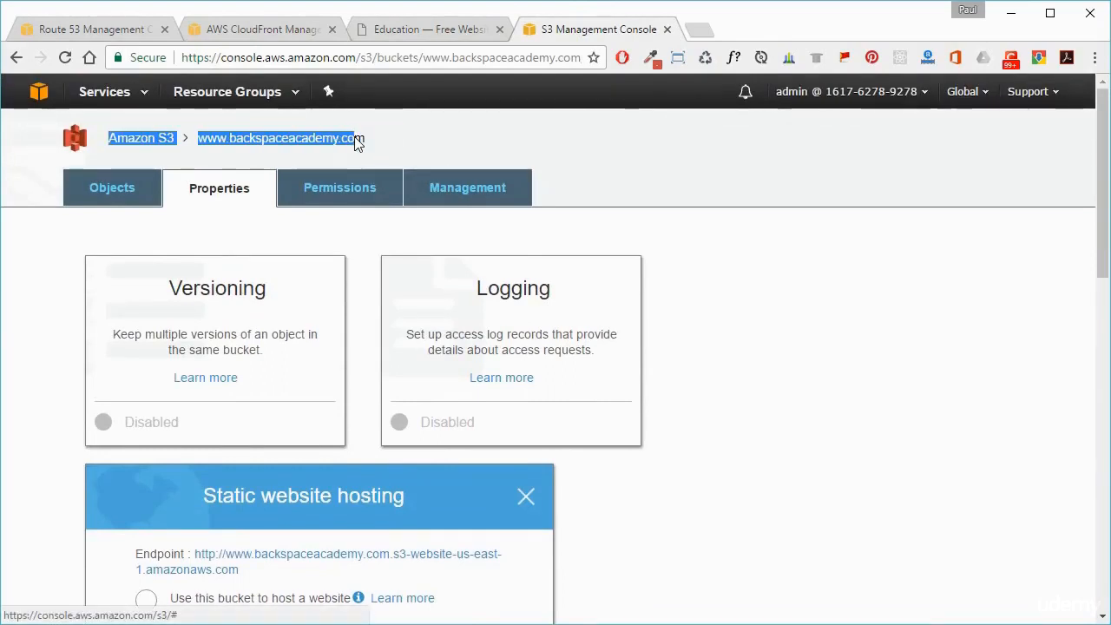
click(408, 137)
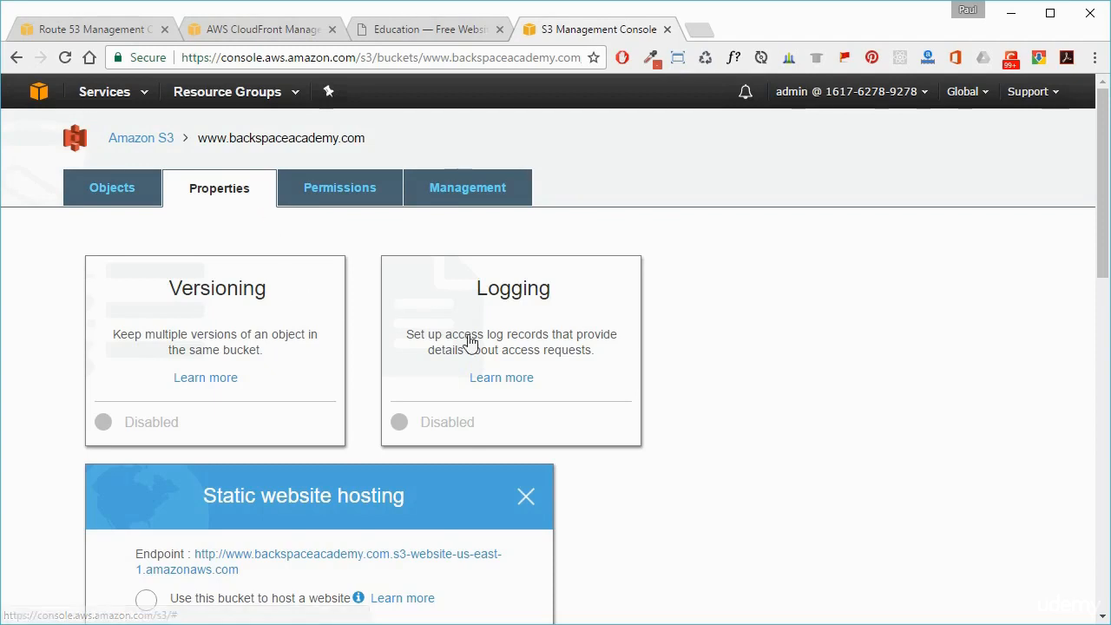
scroll(709, 385, down, 2)
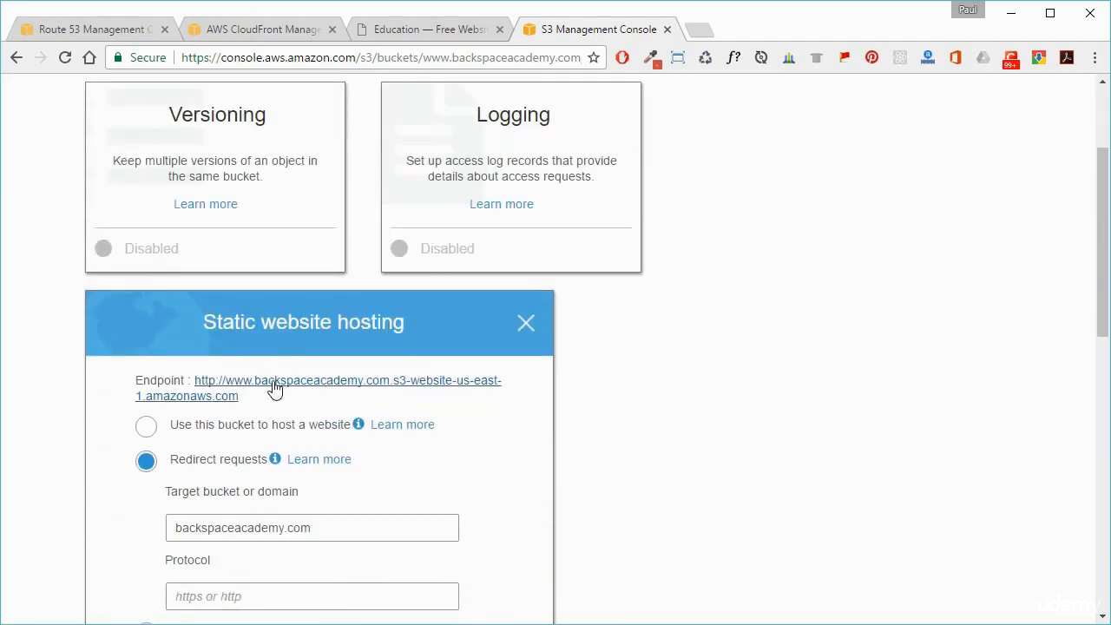
scroll(1095, 302, down, 1)
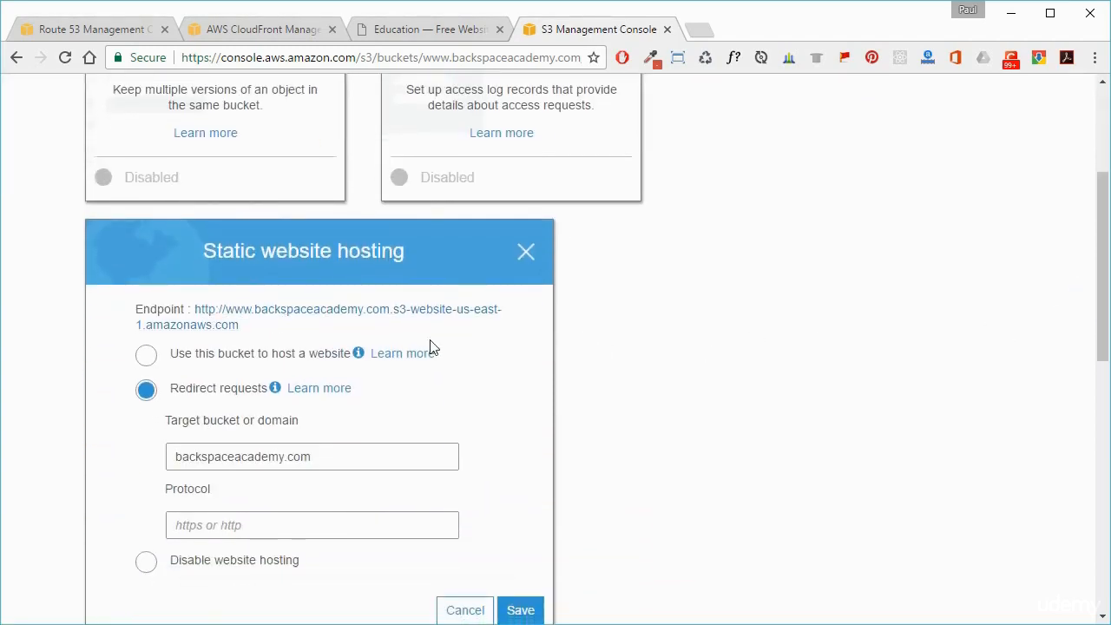
right_click(362, 320)
click(814, 306)
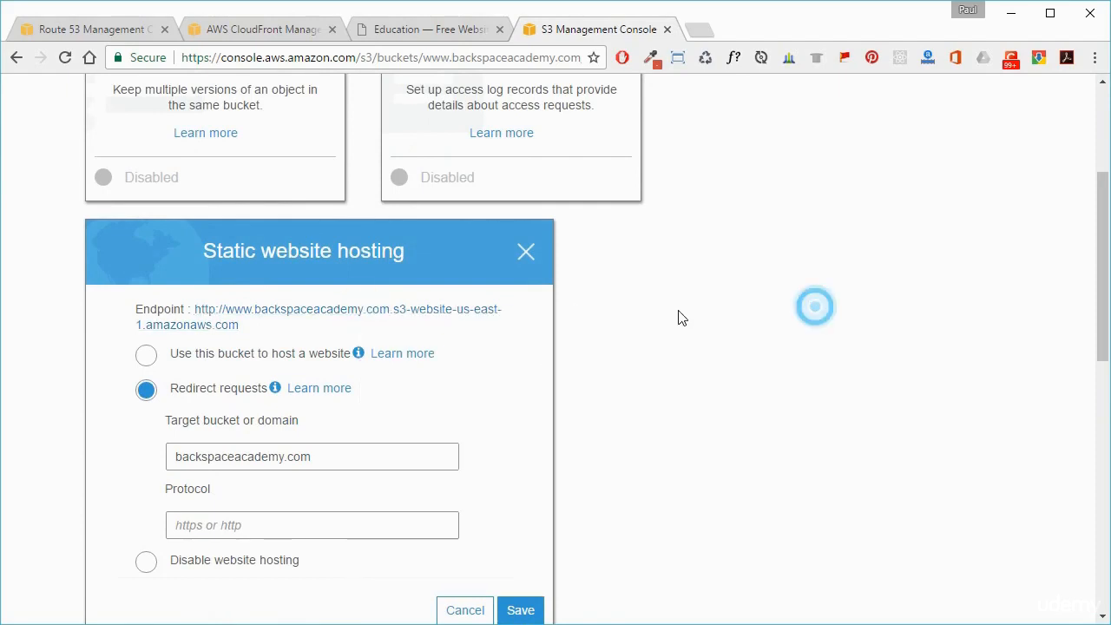
click(448, 319)
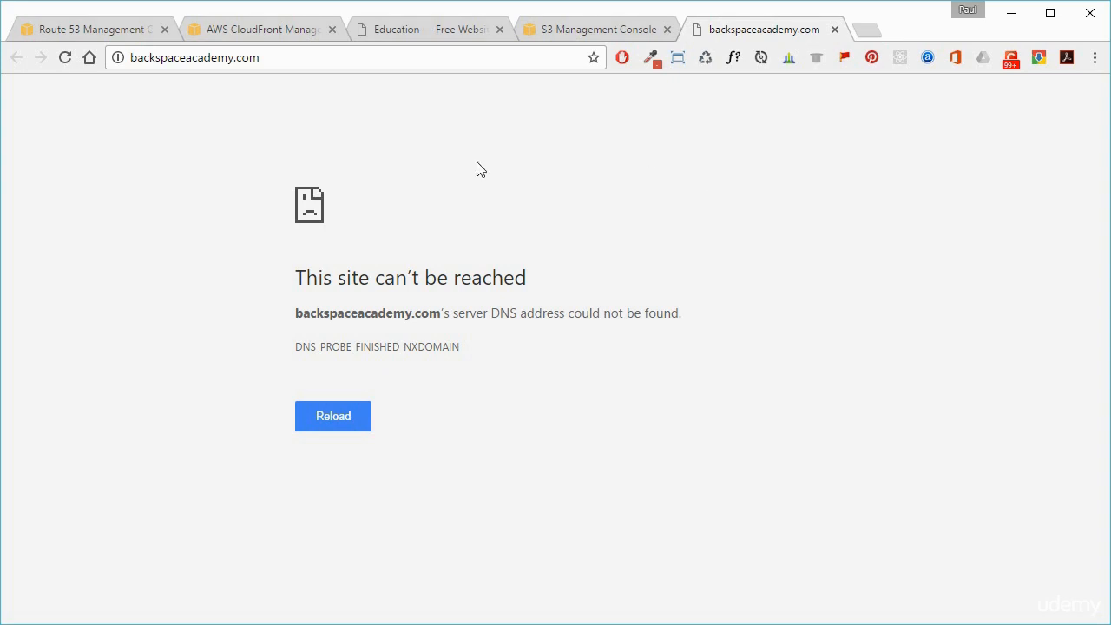
click(834, 30)
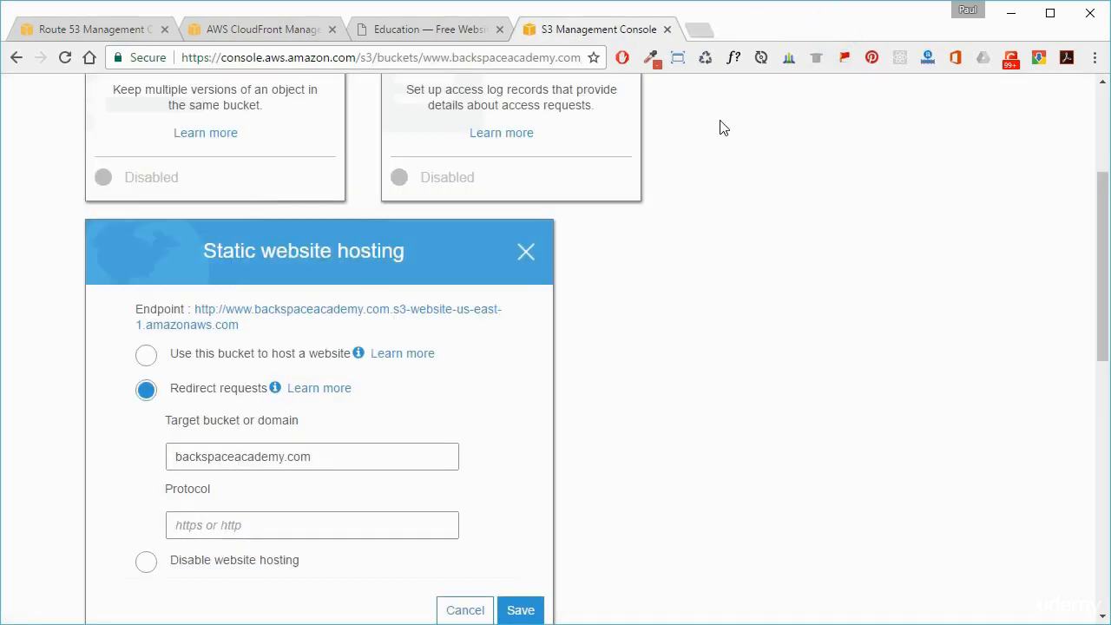
Step: Close the CloudFront test page and open the record sets of the backspaceacademy.com hosted zone in Route 53
click(498, 29)
click(91, 29)
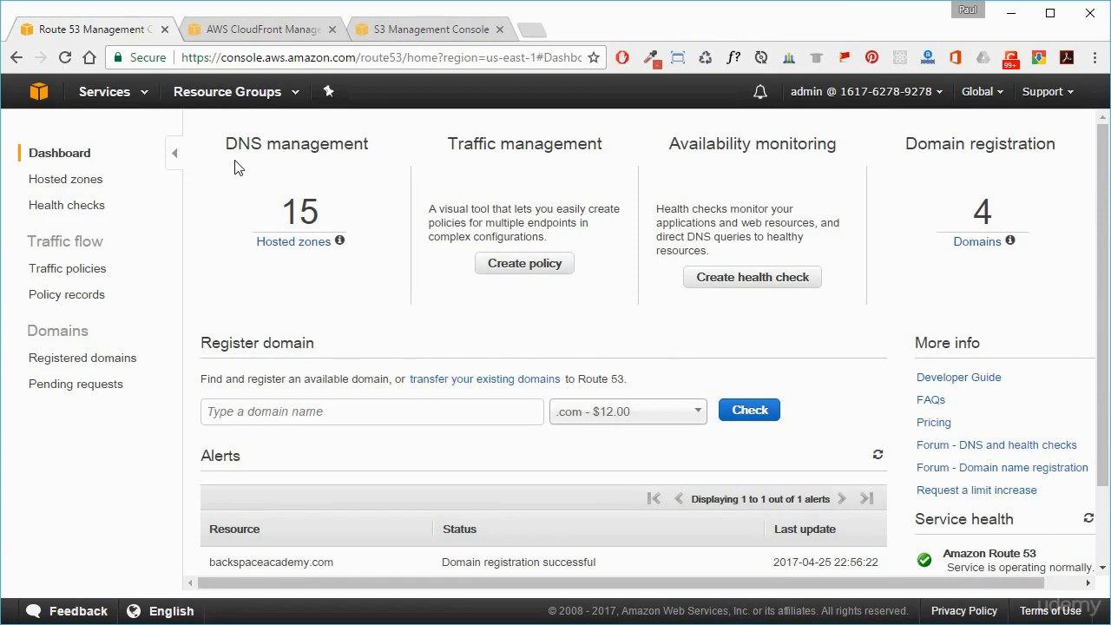
click(61, 181)
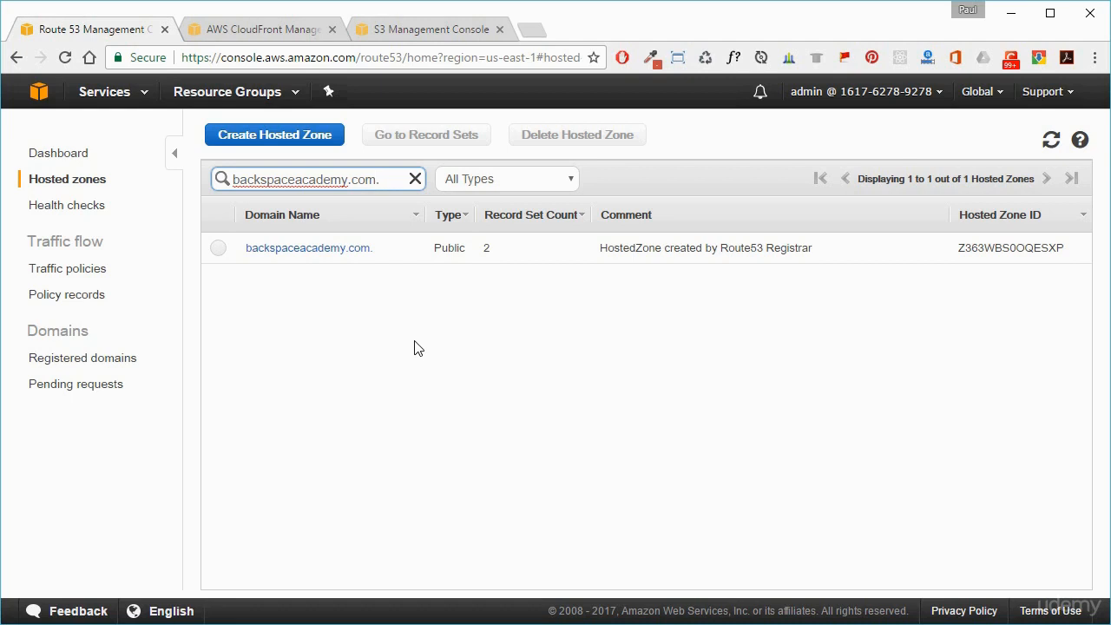
click(300, 250)
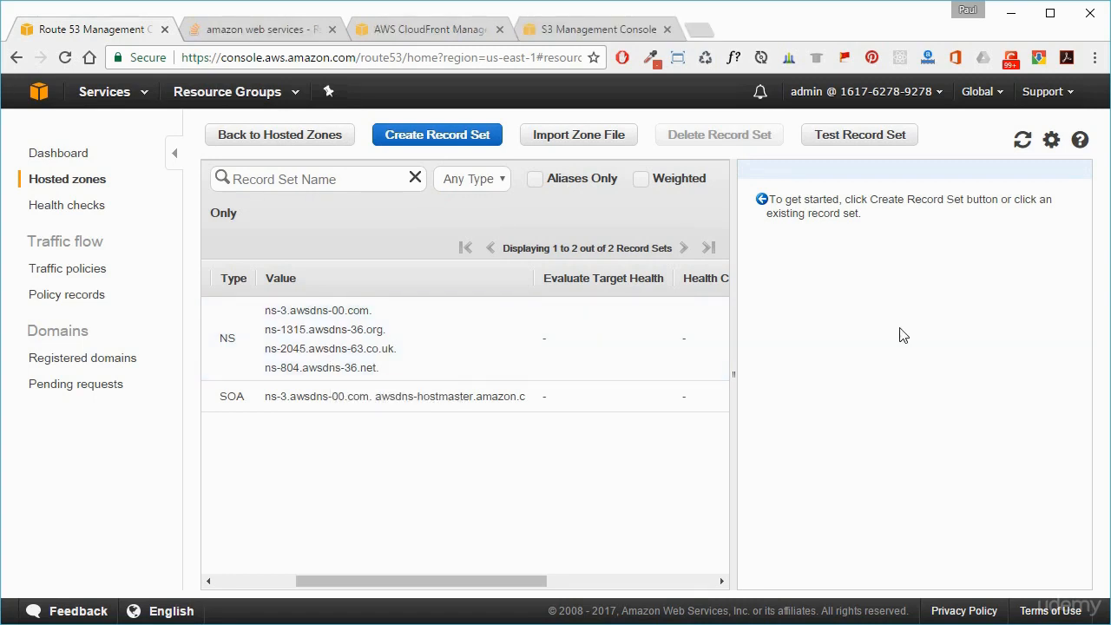
Step: Start a new A – IPv4 address record set for the root domain with Alias enabled
click(431, 146)
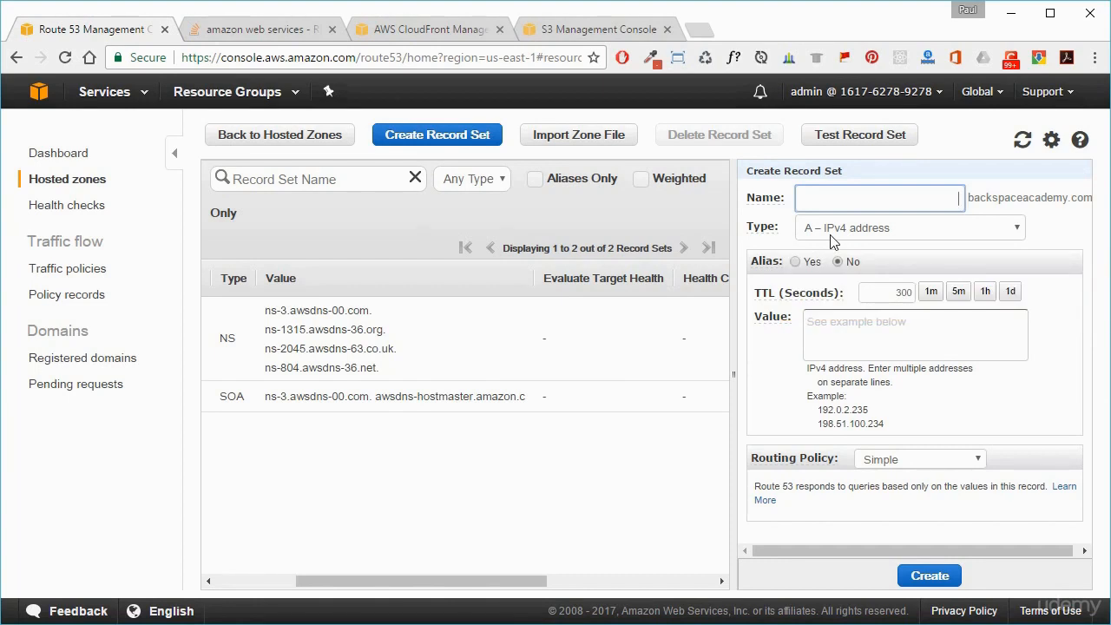
click(795, 262)
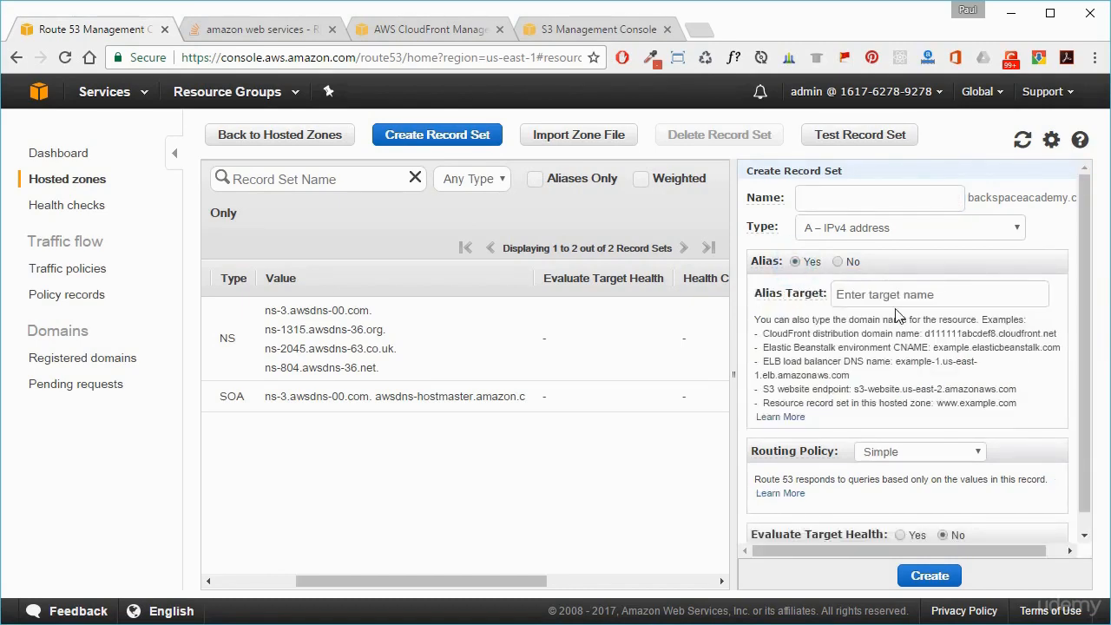
click(867, 297)
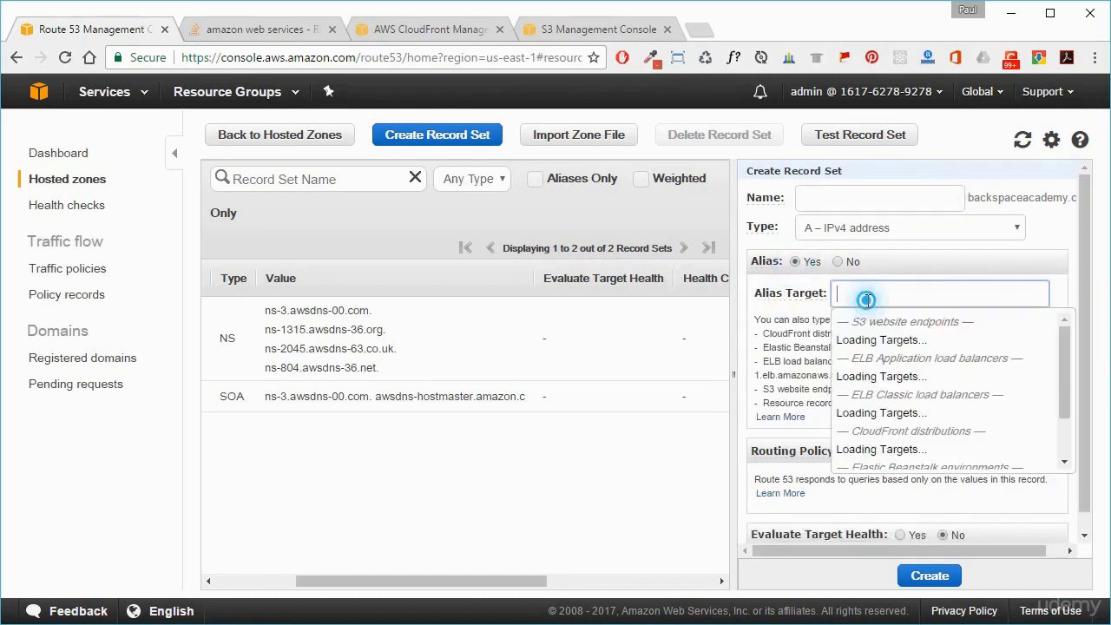
Step: Close the unneeded amazon web services page and copy the distribution's domain name from the CloudFront details
click(332, 30)
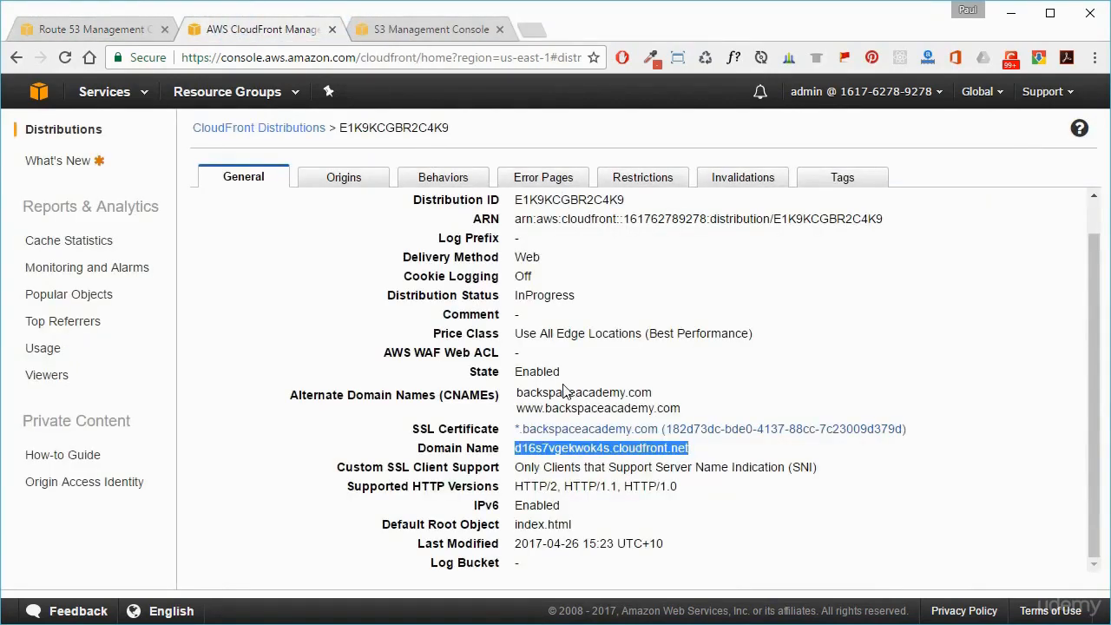
right_click(580, 448)
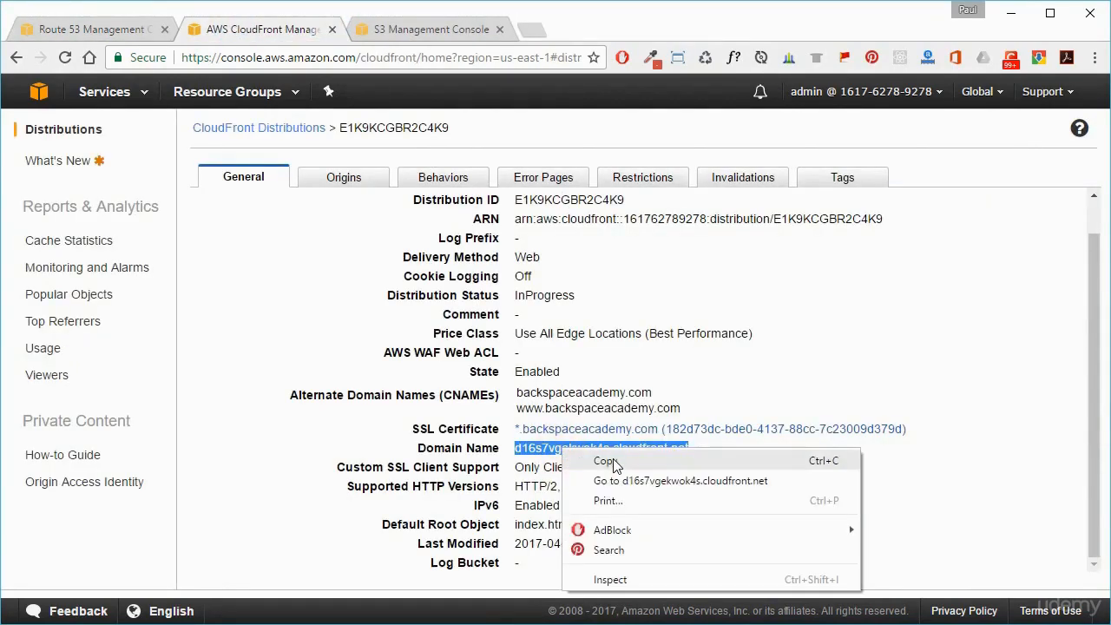
click(605, 458)
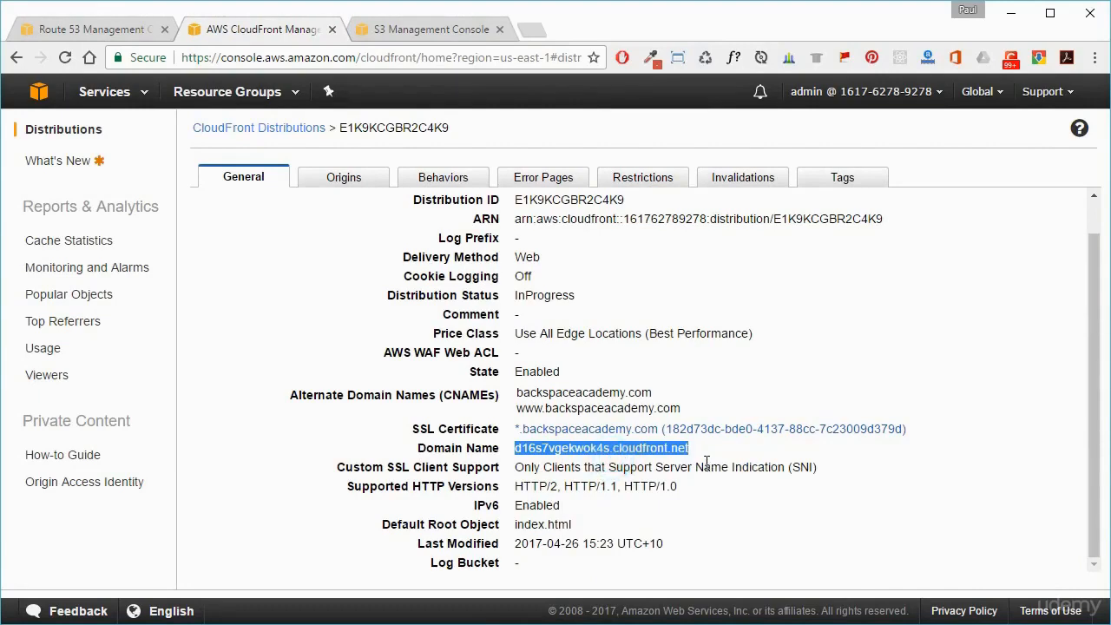
Step: Set the record's alias target to the copied d16s7vgekwok4s.cloudfront.net and create the record set
click(87, 29)
right_click(873, 292)
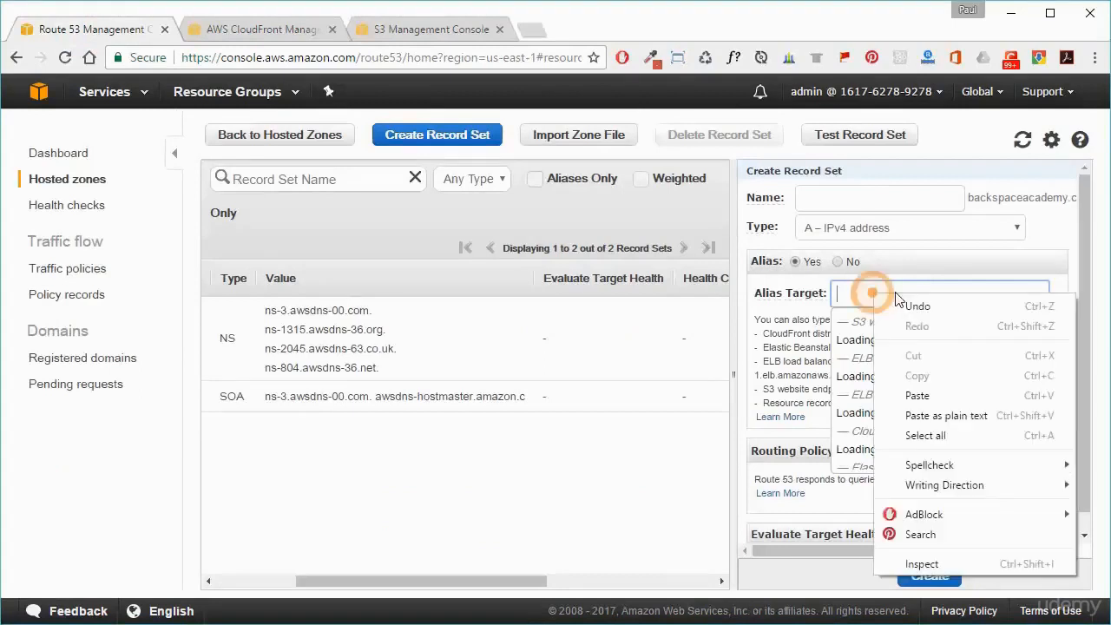
click(954, 412)
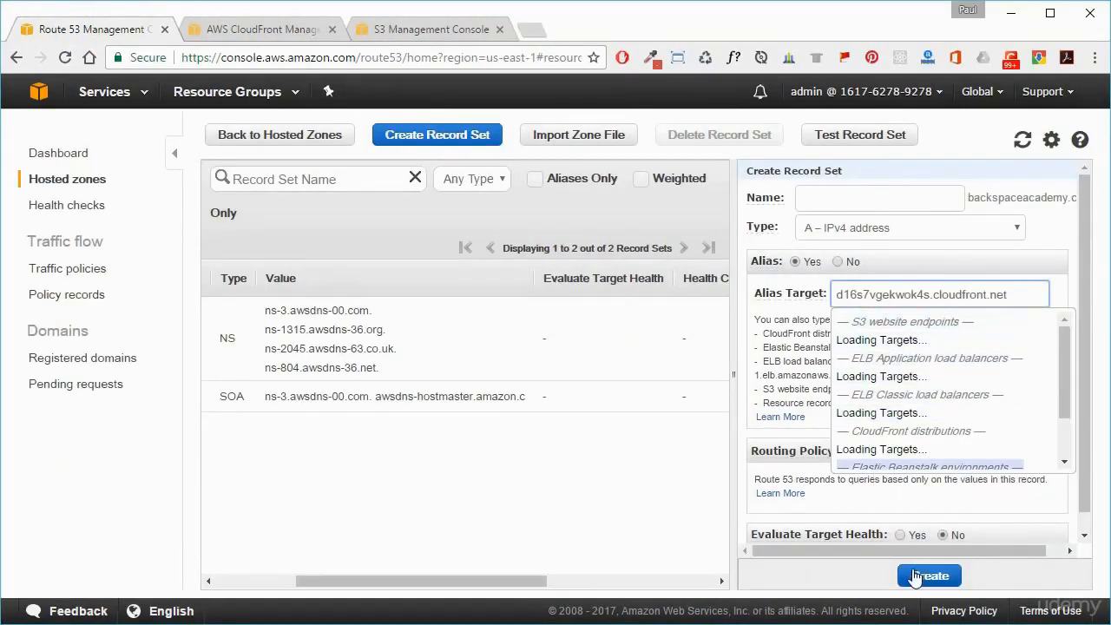
click(833, 502)
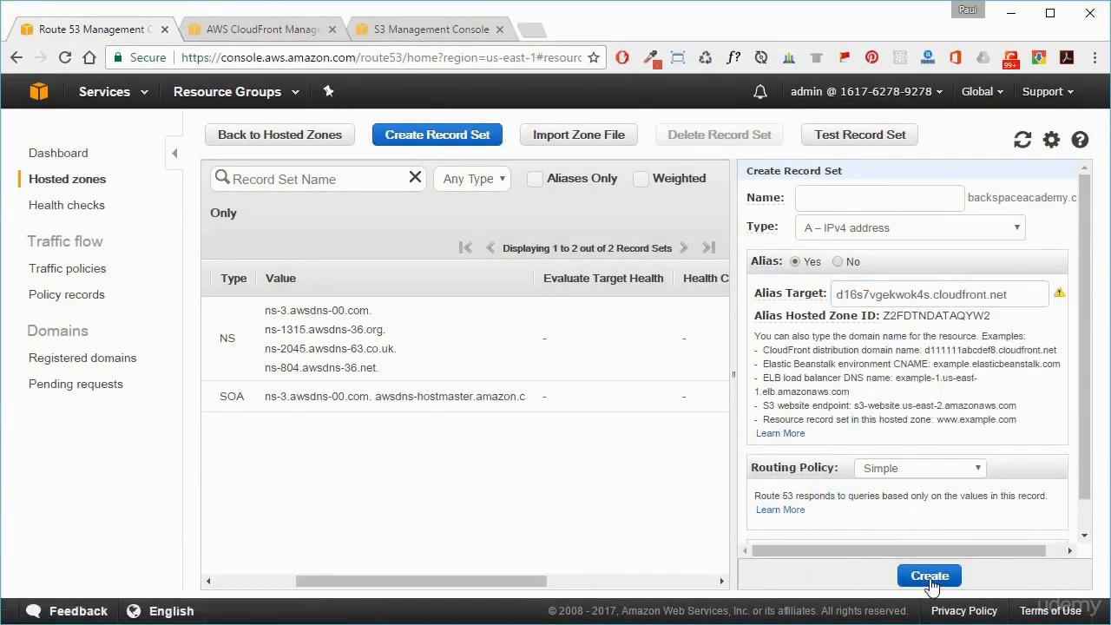
click(925, 576)
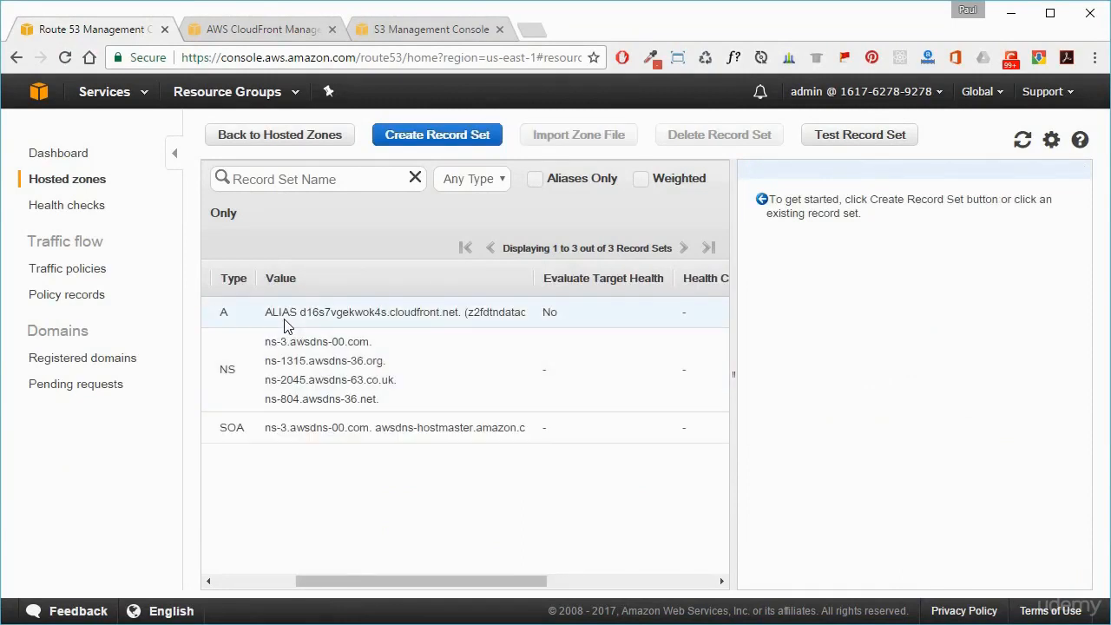
Step: Inspect the new A alias record and load backspaceacademy.com in a new browser tab to test it
click(378, 315)
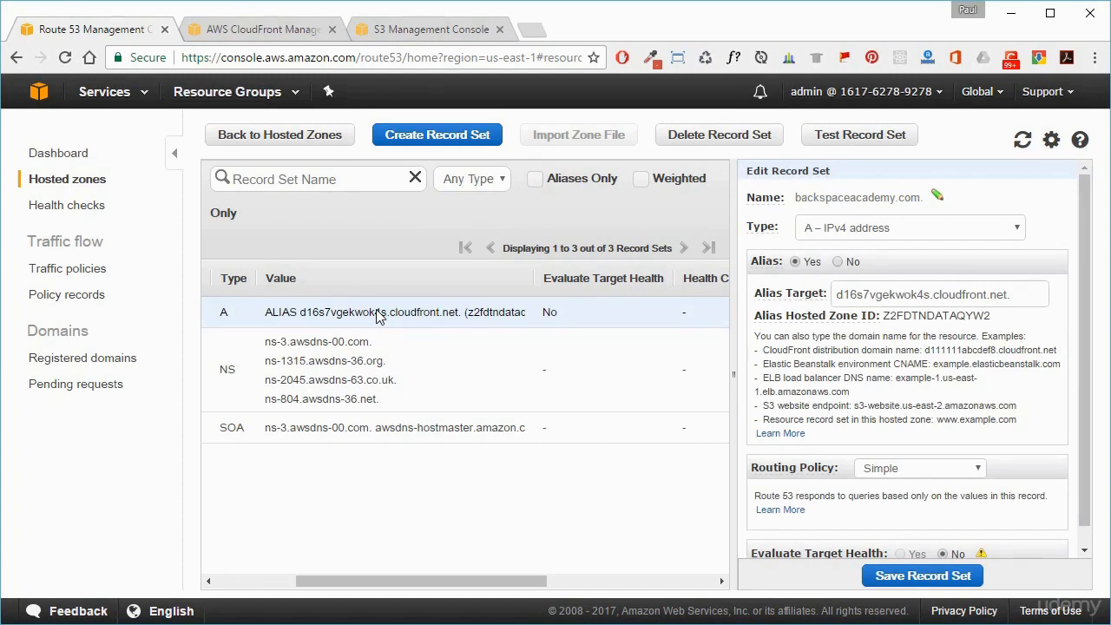
click(533, 31)
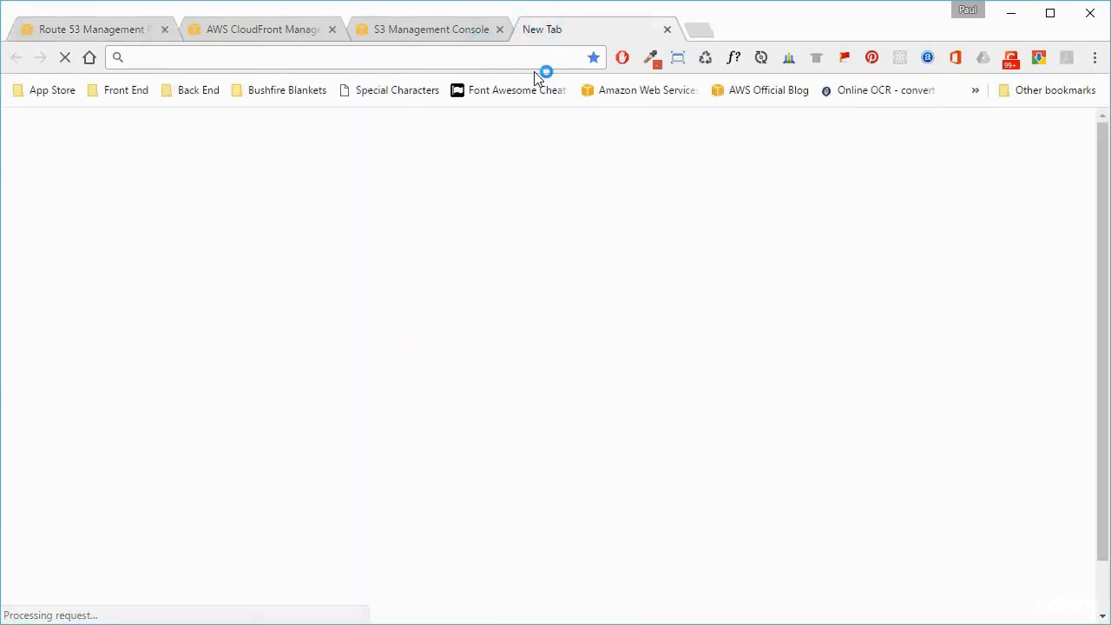
text(backspaceacademy.com)
click(330, 107)
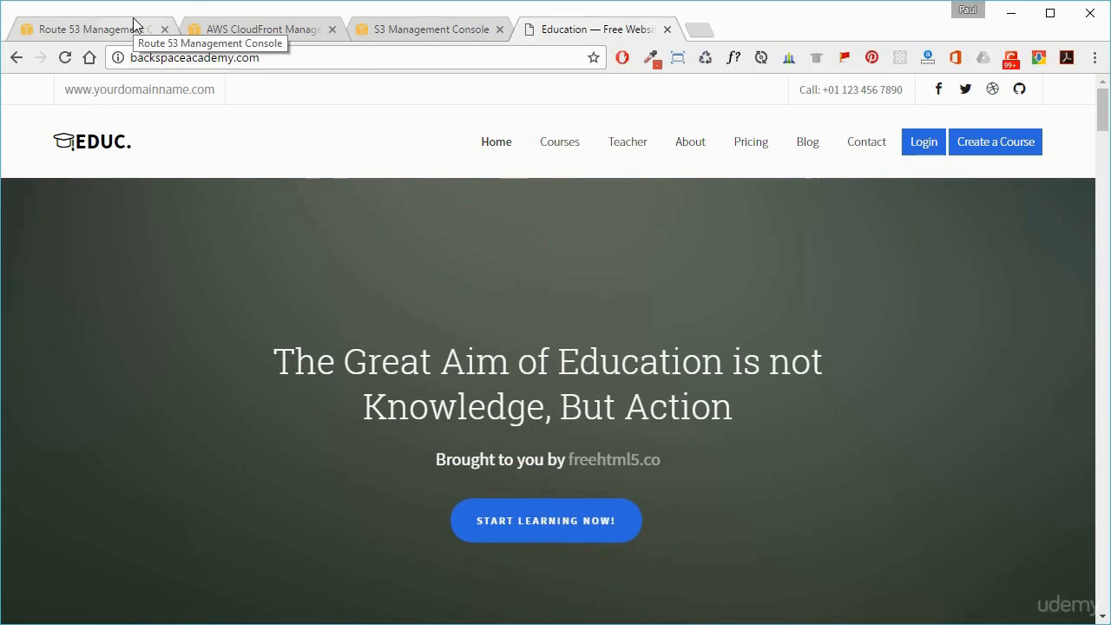
click(152, 57)
click(130, 57)
click(263, 89)
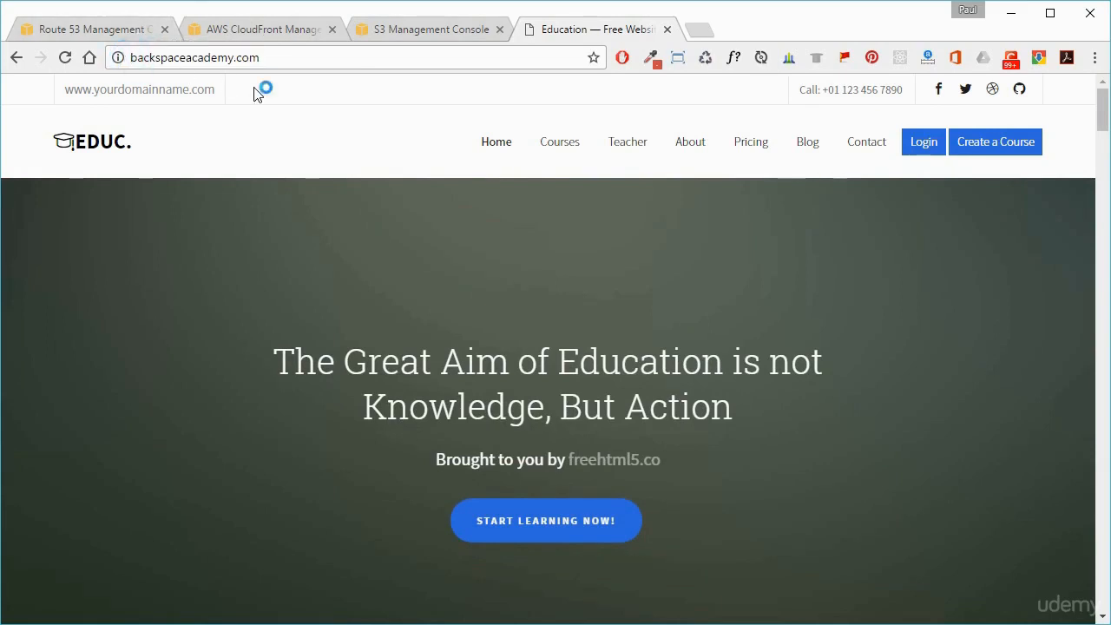
text(www)
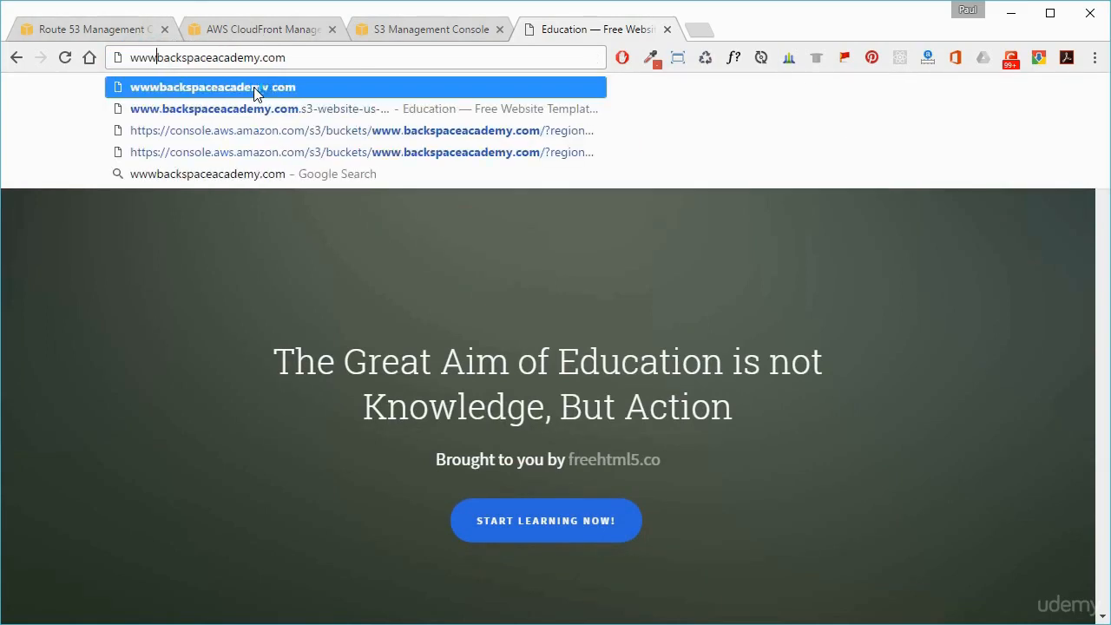
text(.)
click(254, 89)
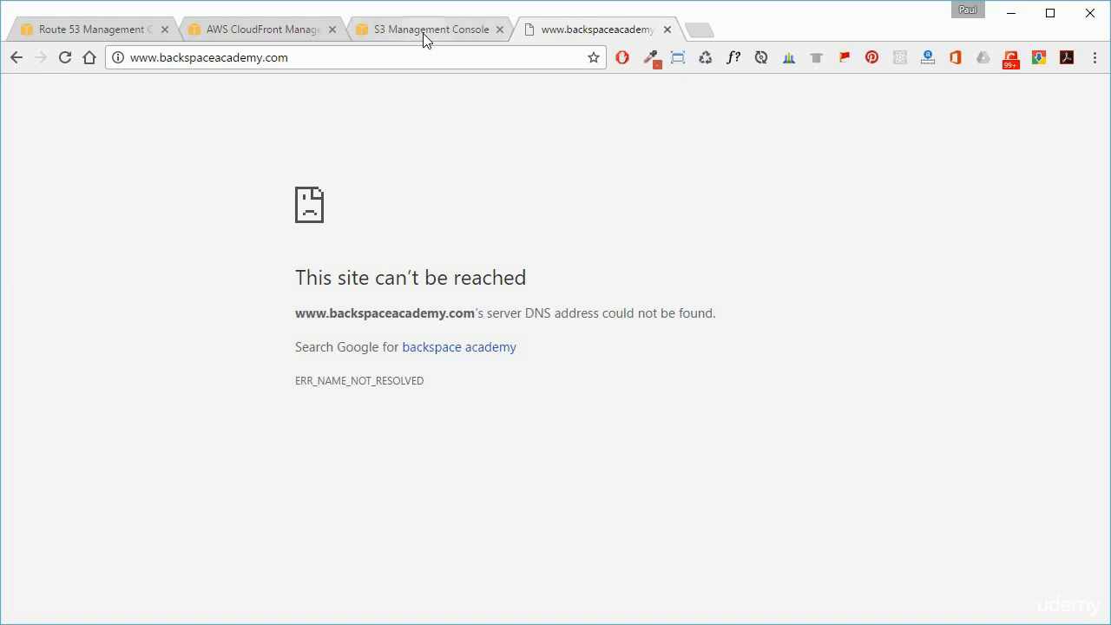
click(666, 28)
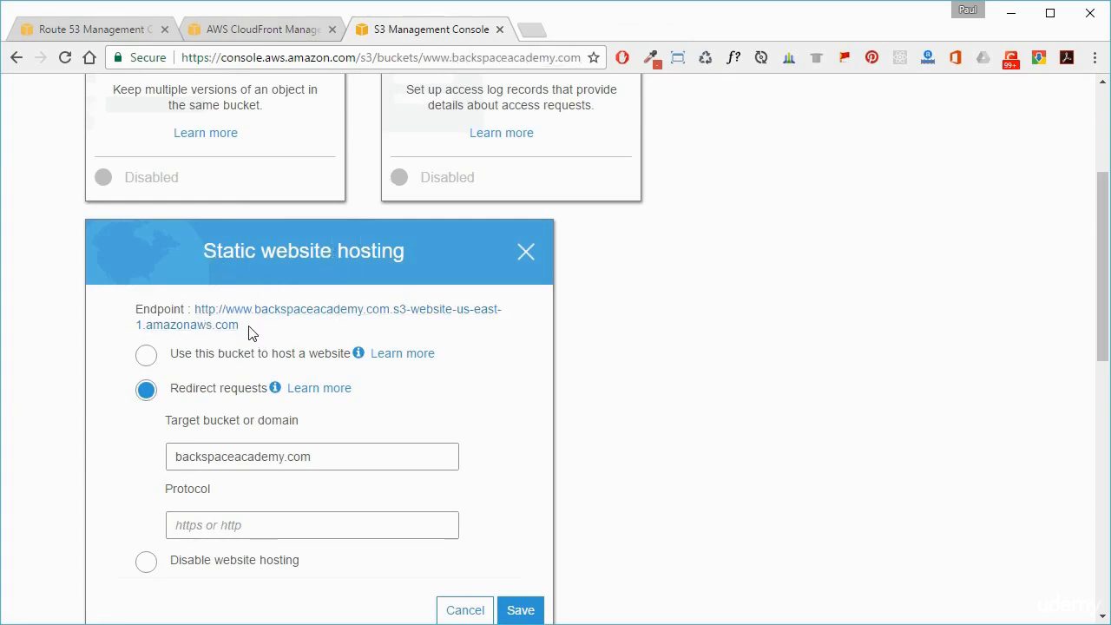
scroll(694, 349, up, 3)
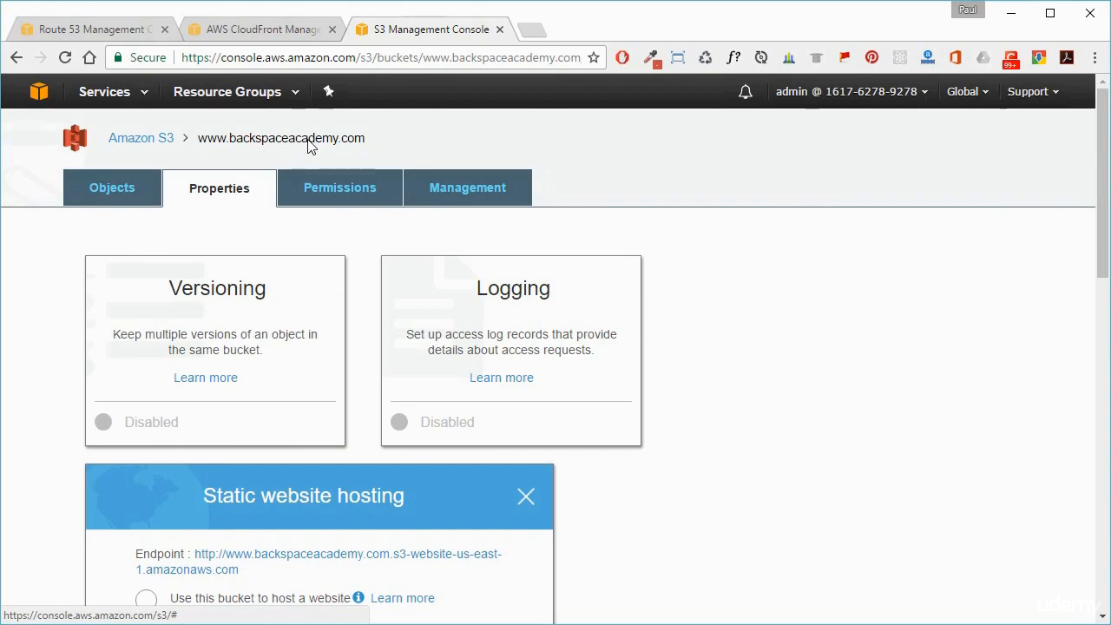
click(114, 193)
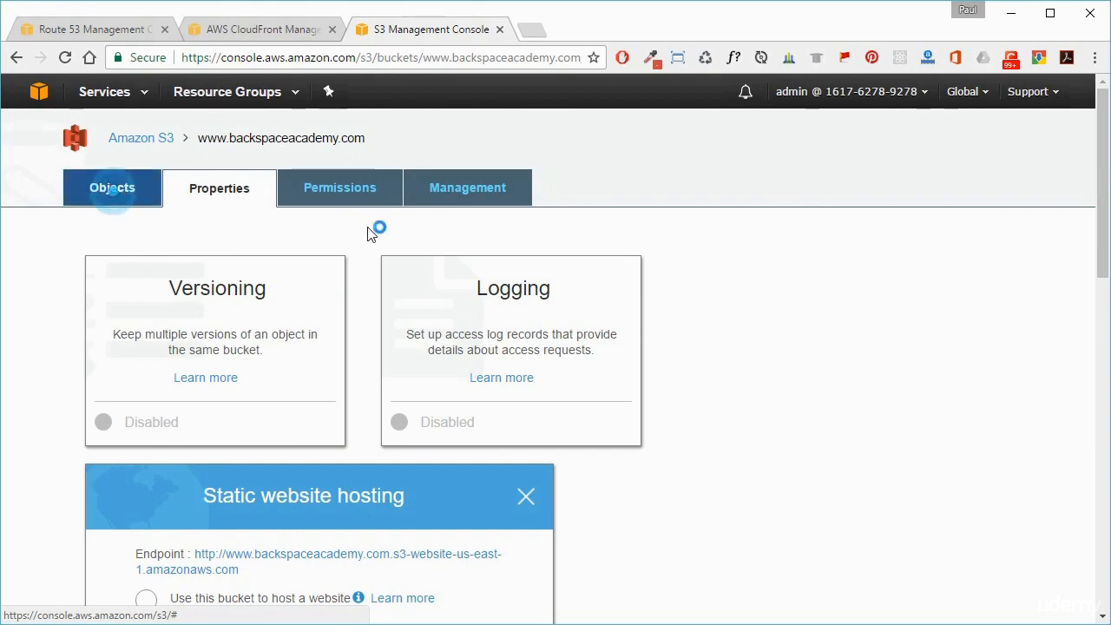
scroll(545, 357, down, 4)
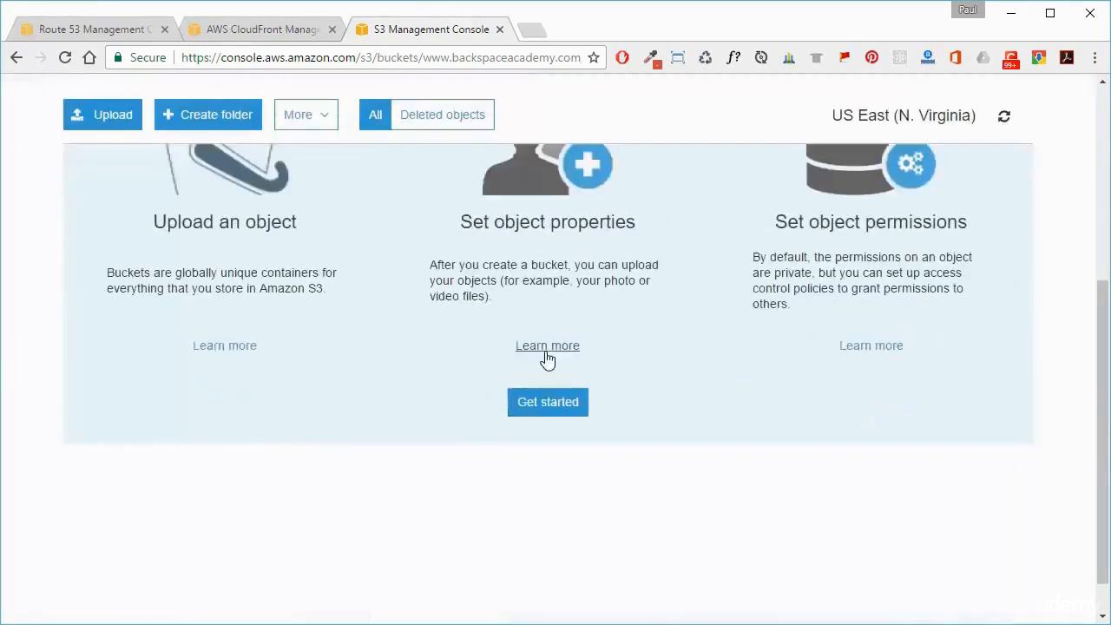
scroll(546, 355, up, 4)
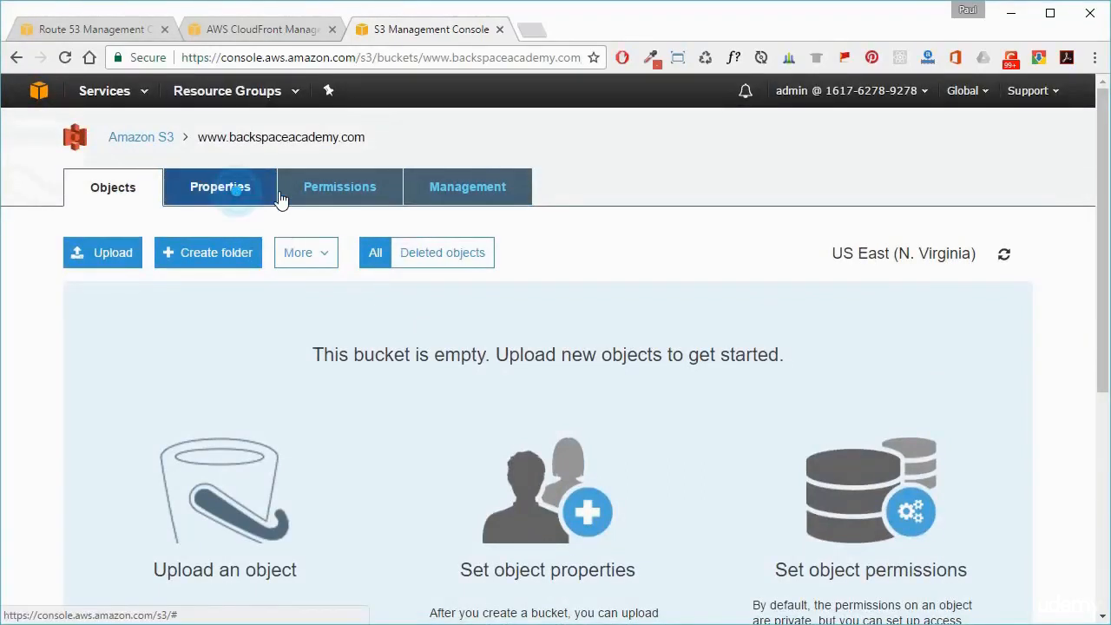
click(243, 187)
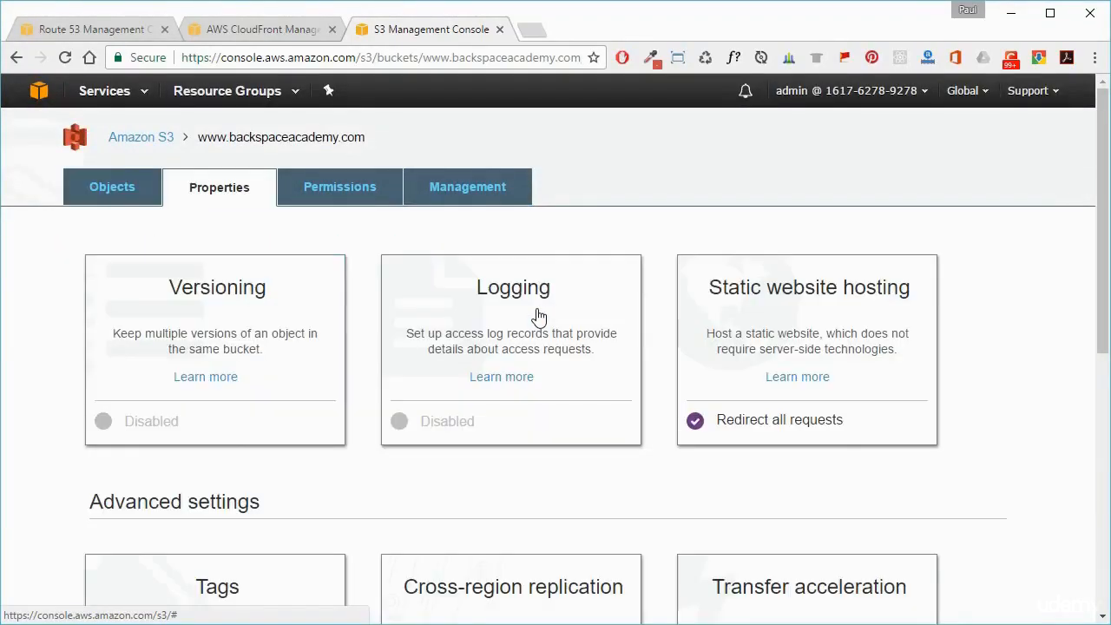
click(797, 328)
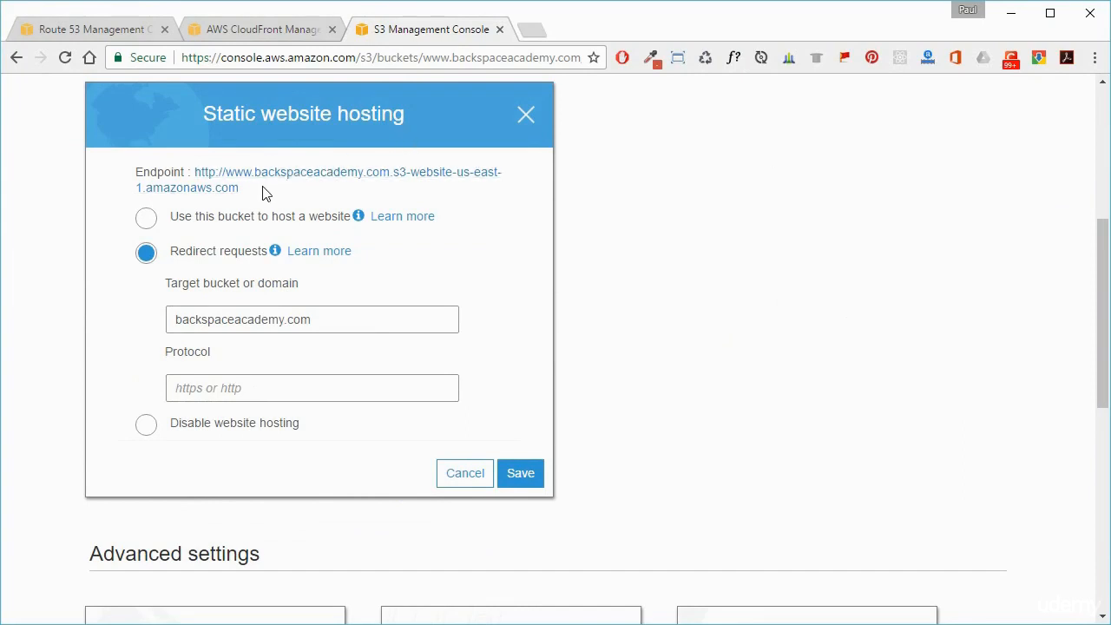
drag(265, 193, 228, 178)
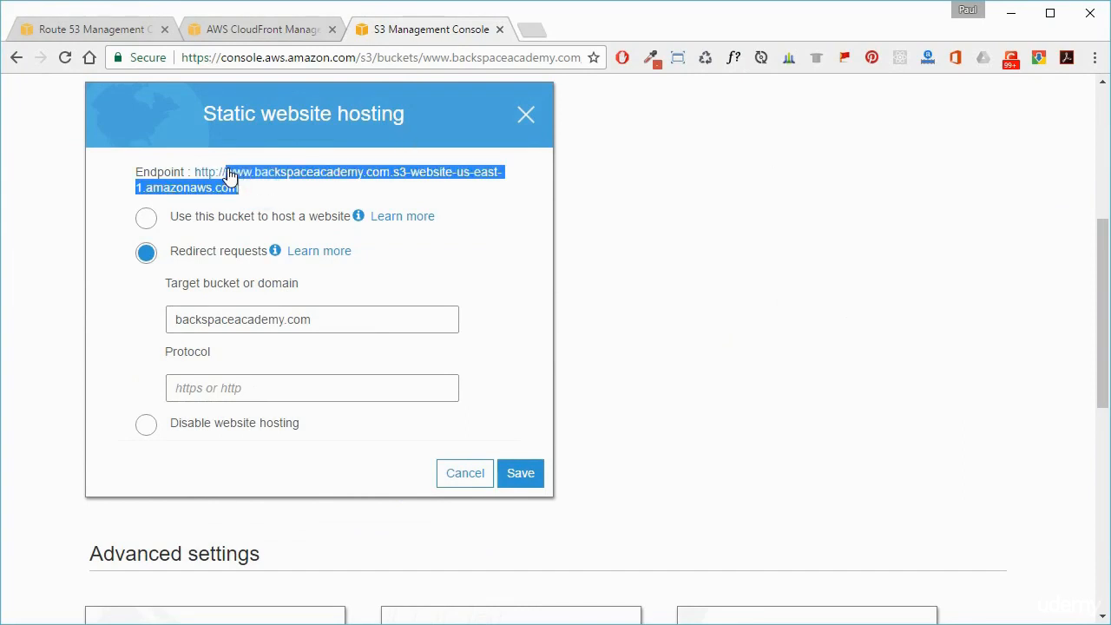
right_click(281, 177)
click(326, 183)
click(720, 198)
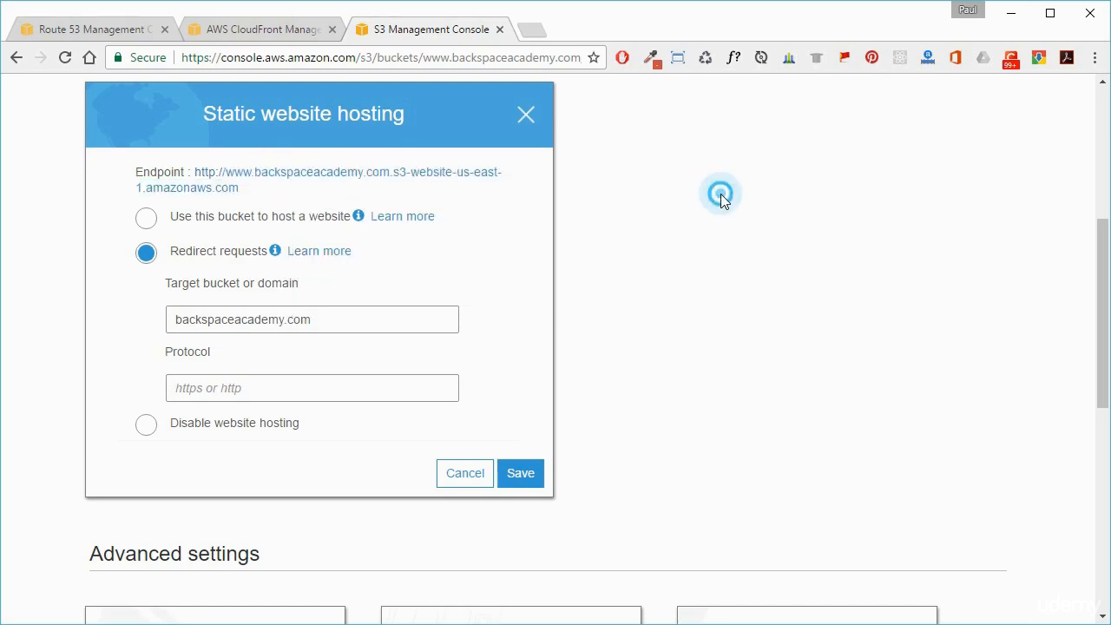
Step: Start a new record set in the Route 53 hosted zone with name www and type CNAME – Canonical name
click(109, 29)
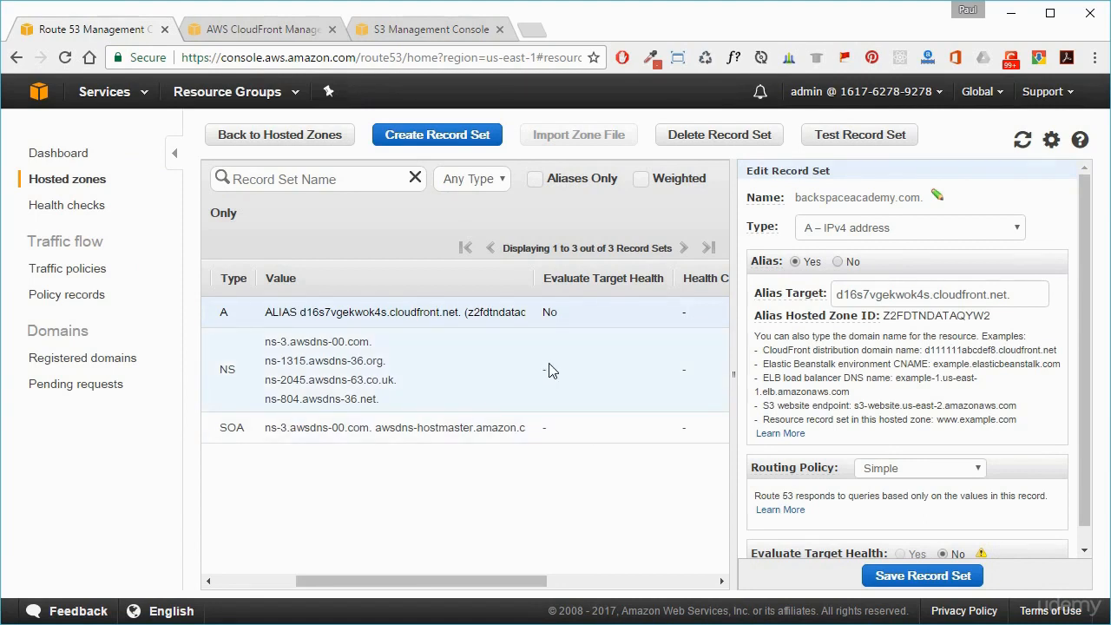
click(436, 136)
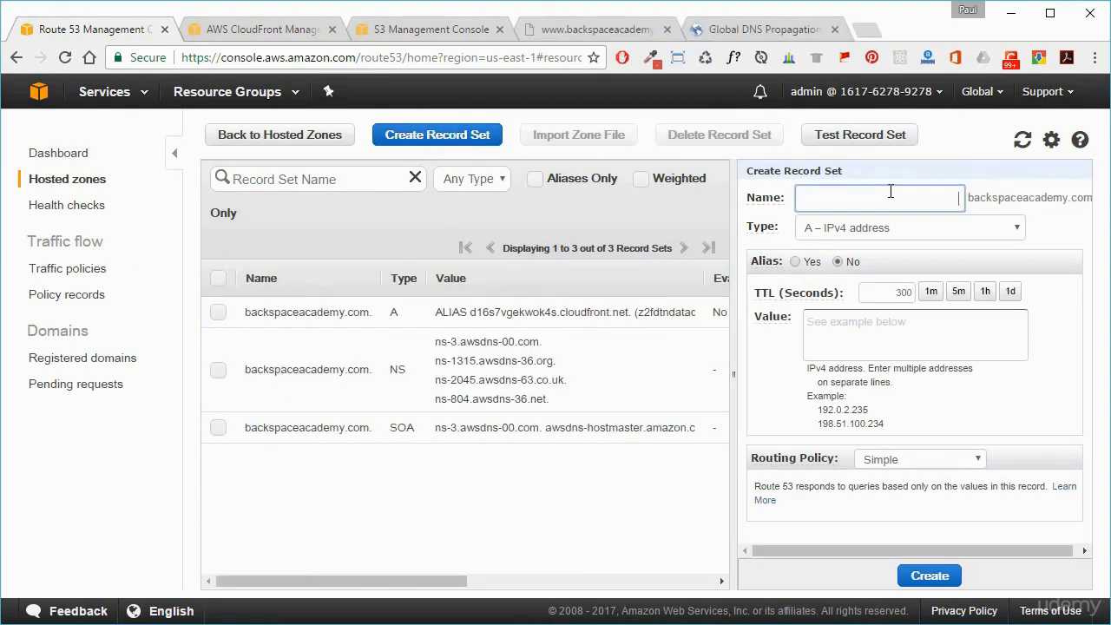
text(www)
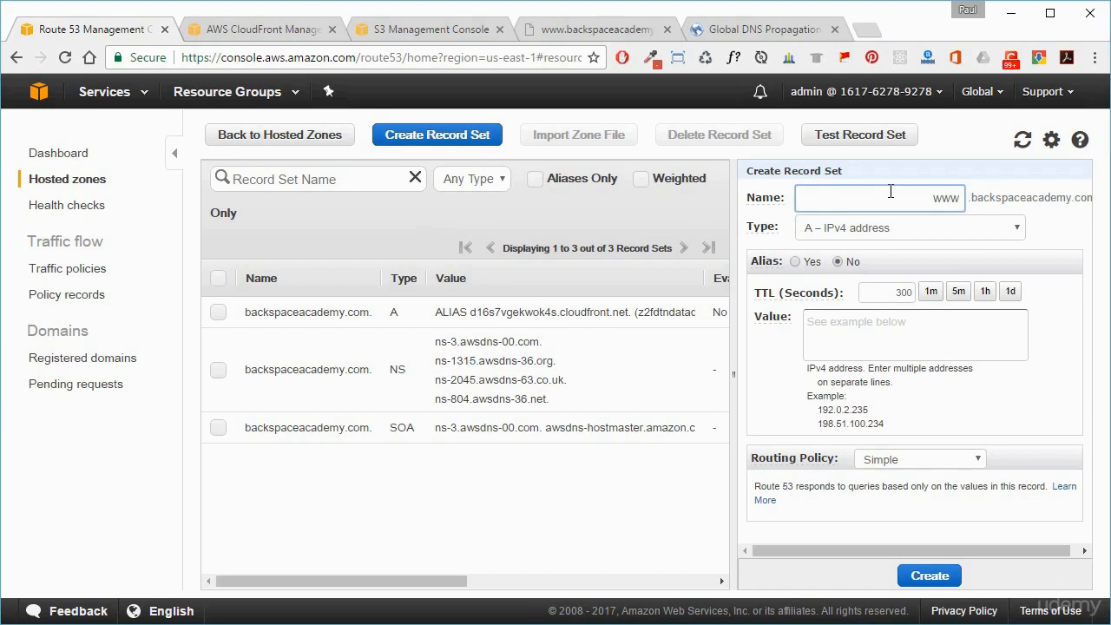
click(838, 236)
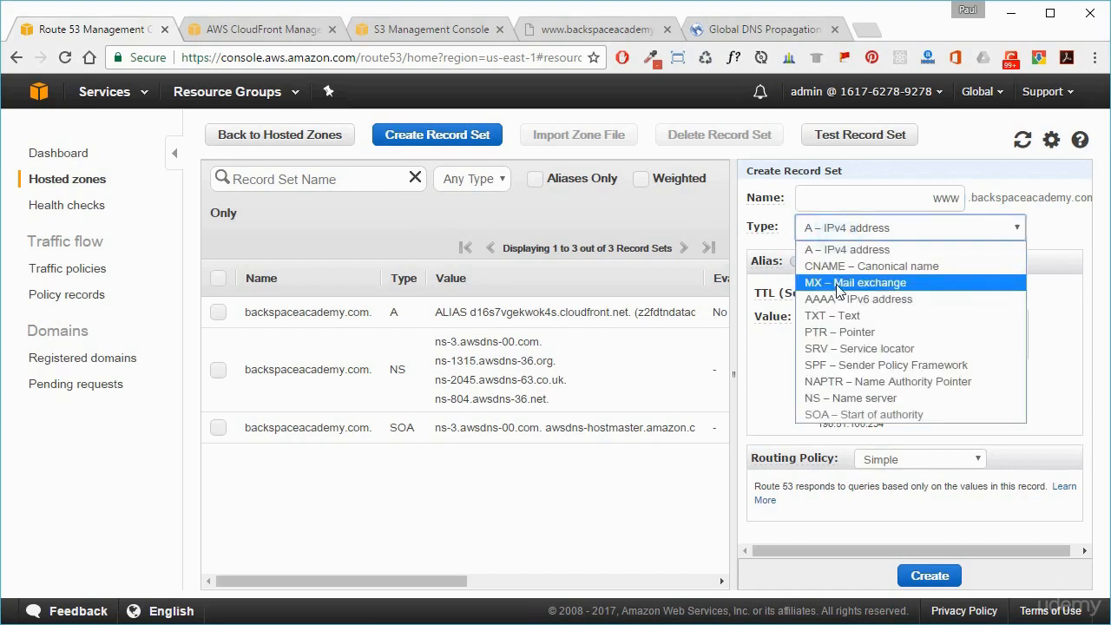
click(857, 266)
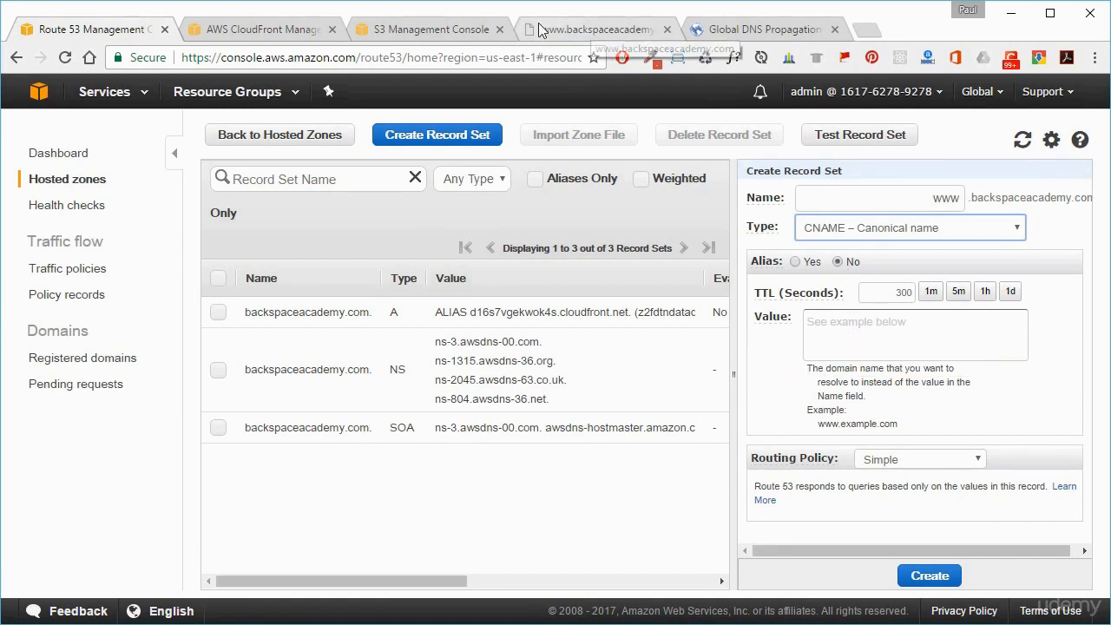
click(835, 29)
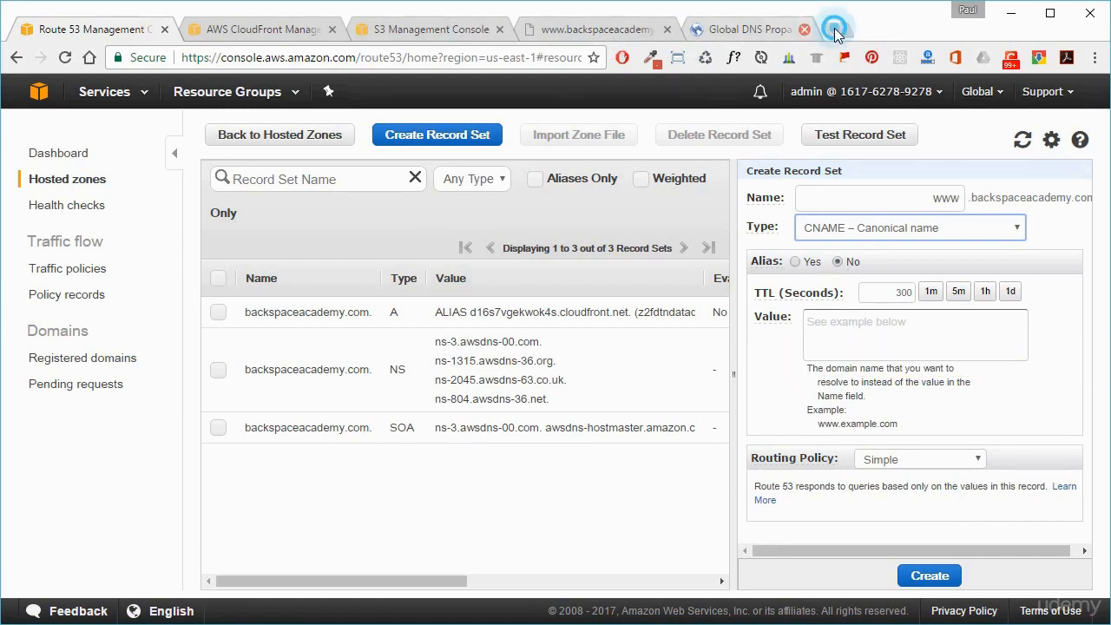
click(667, 29)
click(435, 28)
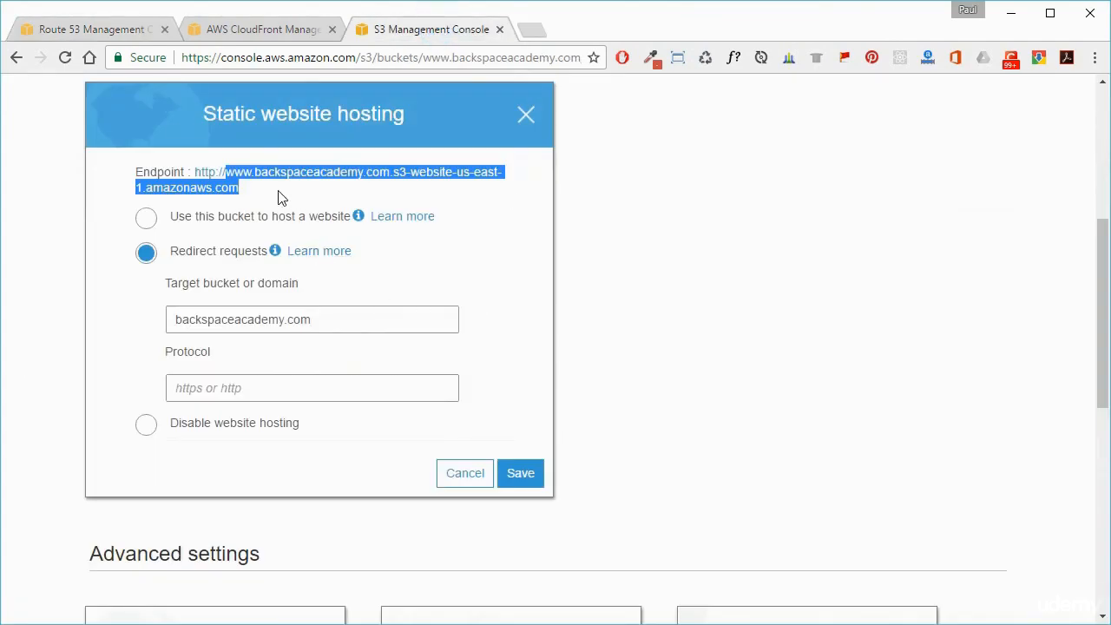
drag(265, 198, 230, 177)
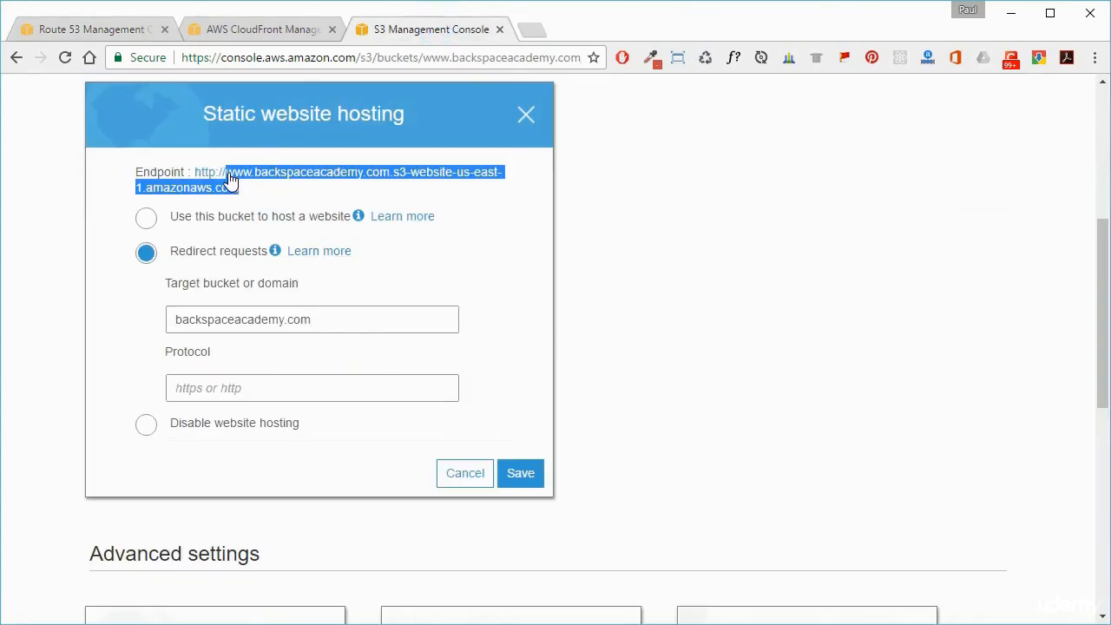
right_click(293, 180)
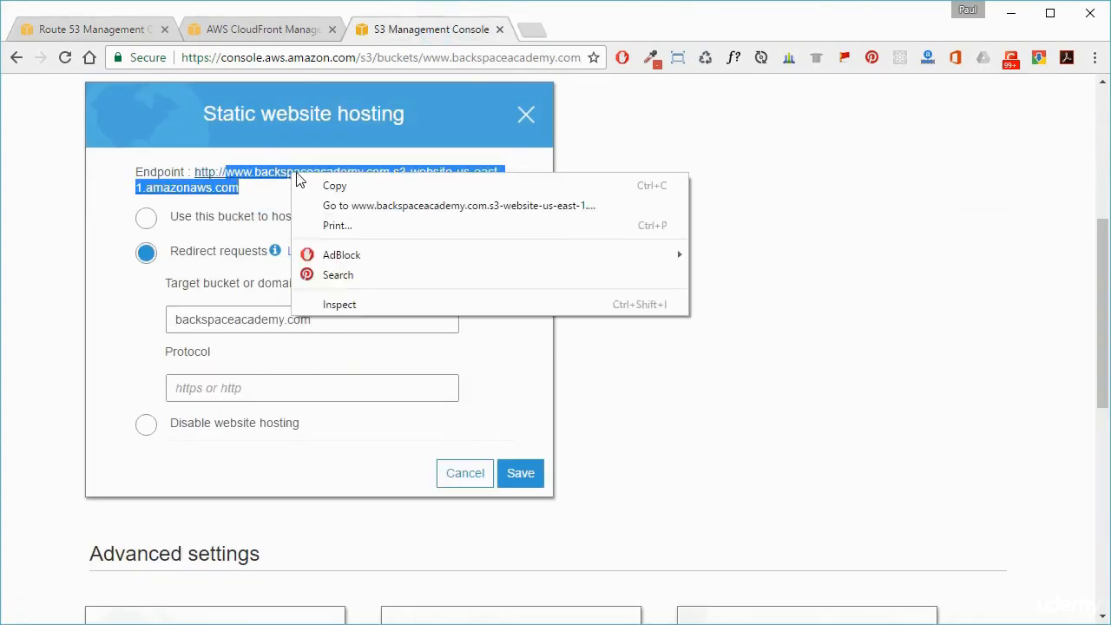
click(352, 188)
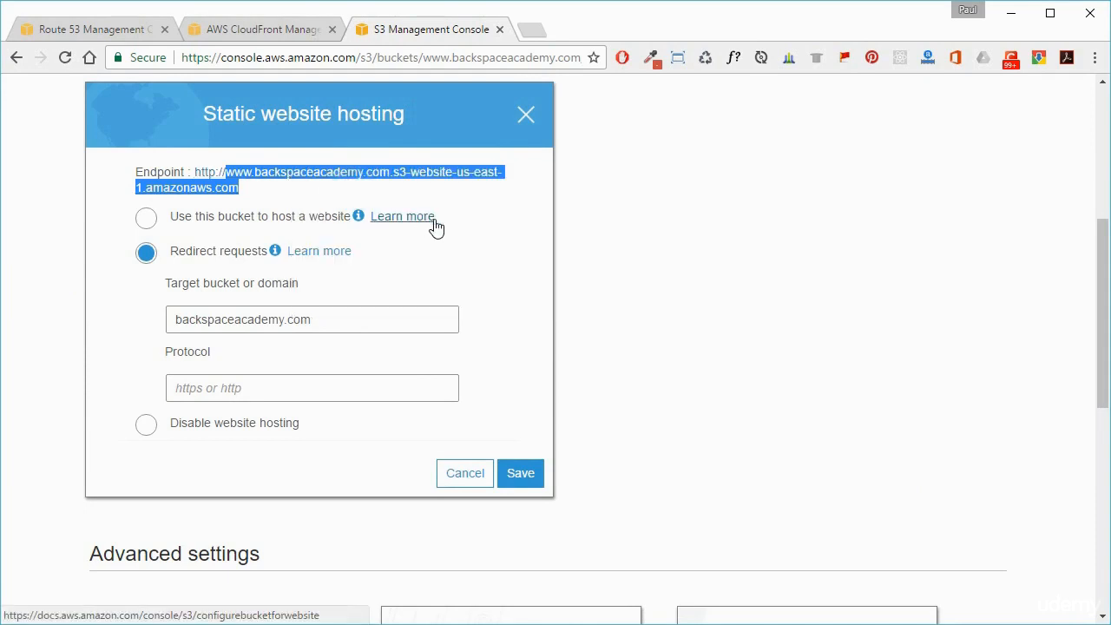
click(92, 29)
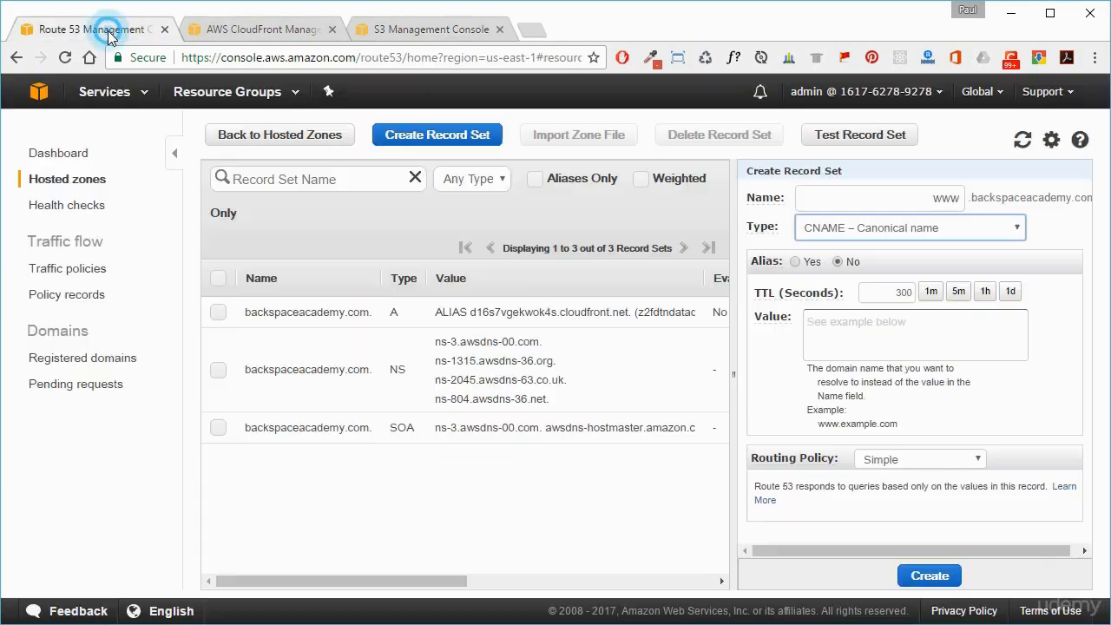
click(882, 325)
right_click(885, 330)
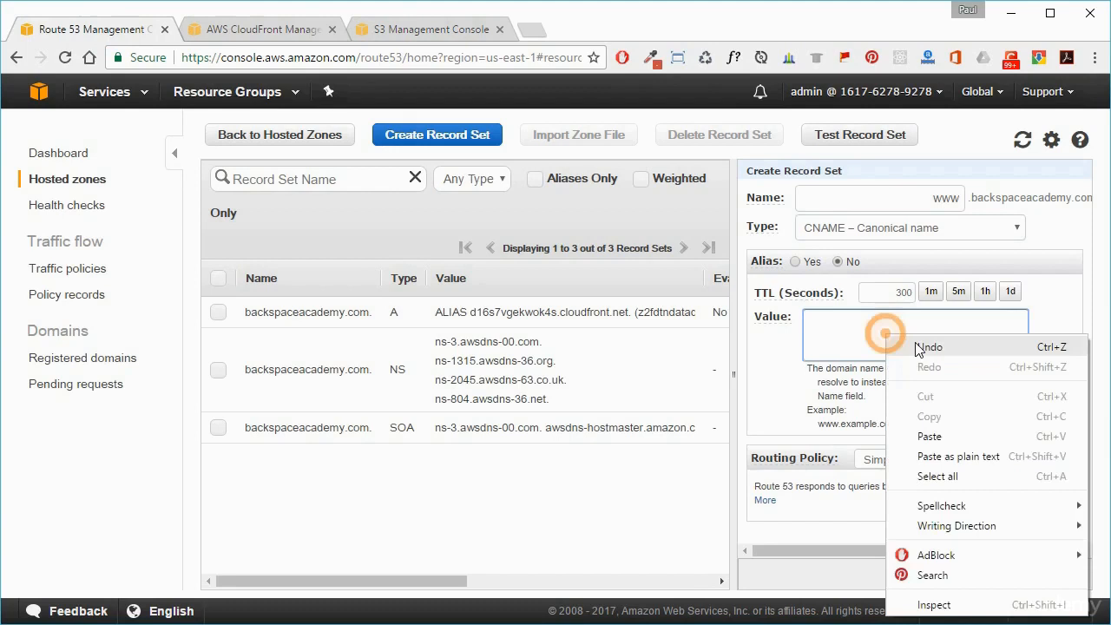
click(965, 457)
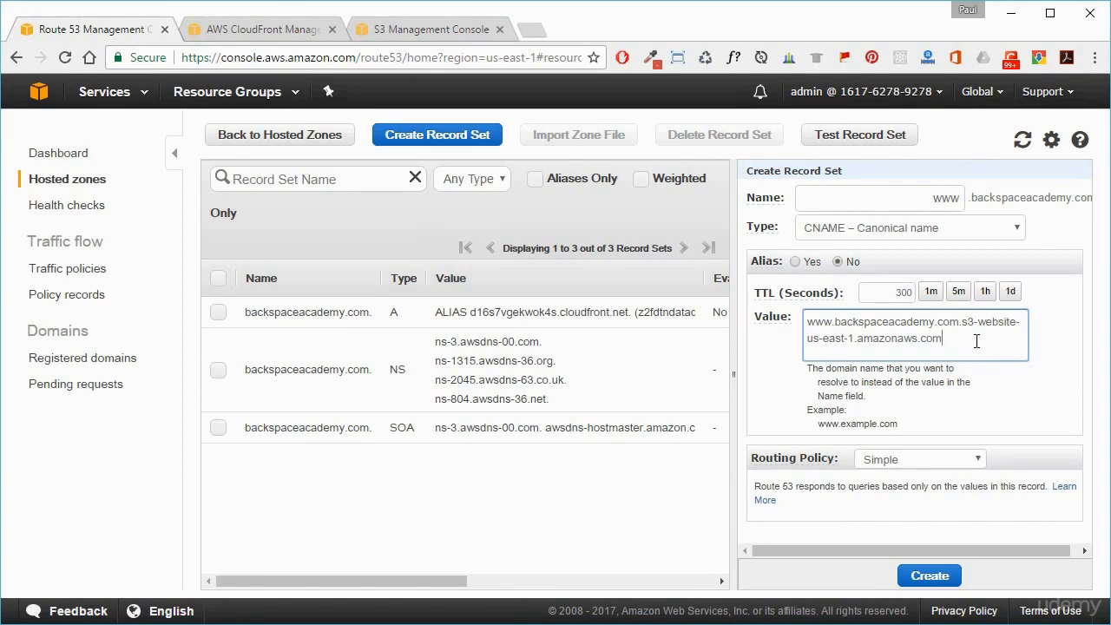
click(933, 575)
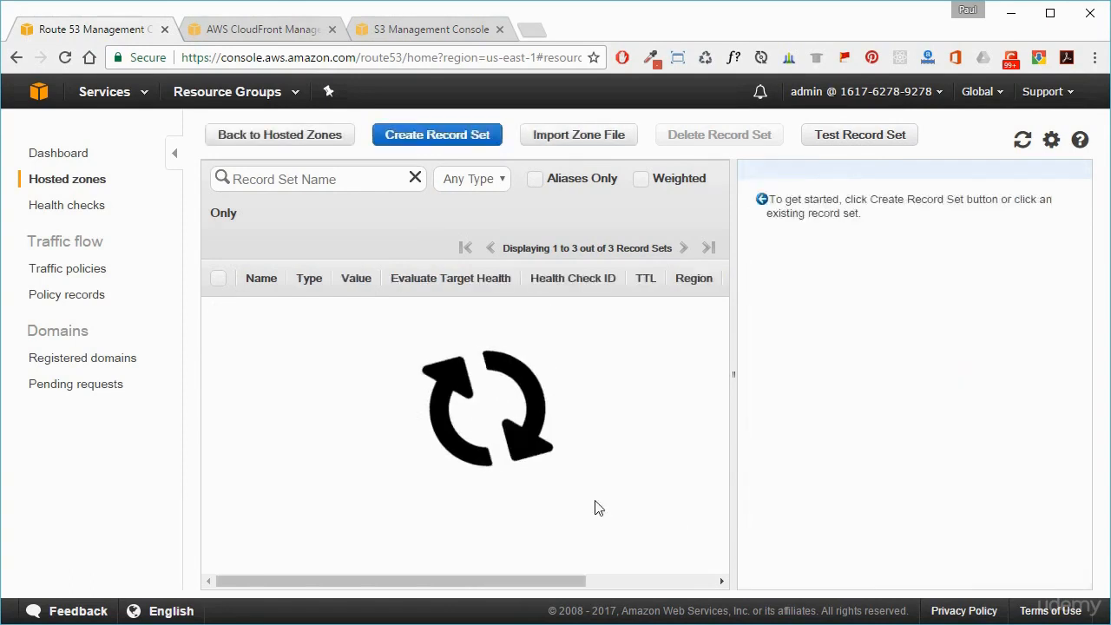